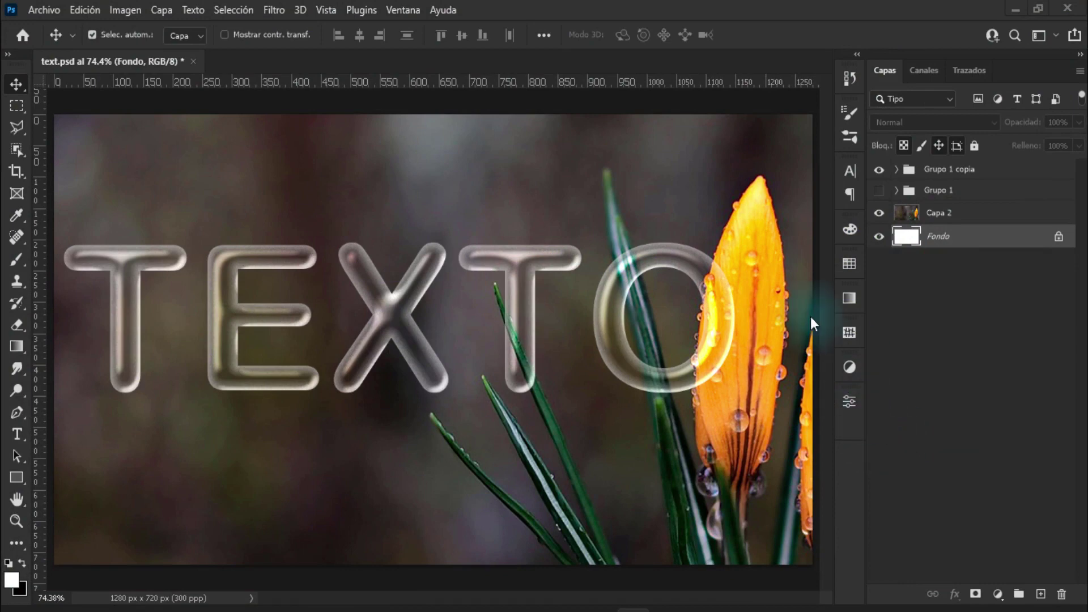
Start a new document from the File menu, bringing up the 1280 × 720 px, 300 ppi preset.
click(51, 9)
click(62, 30)
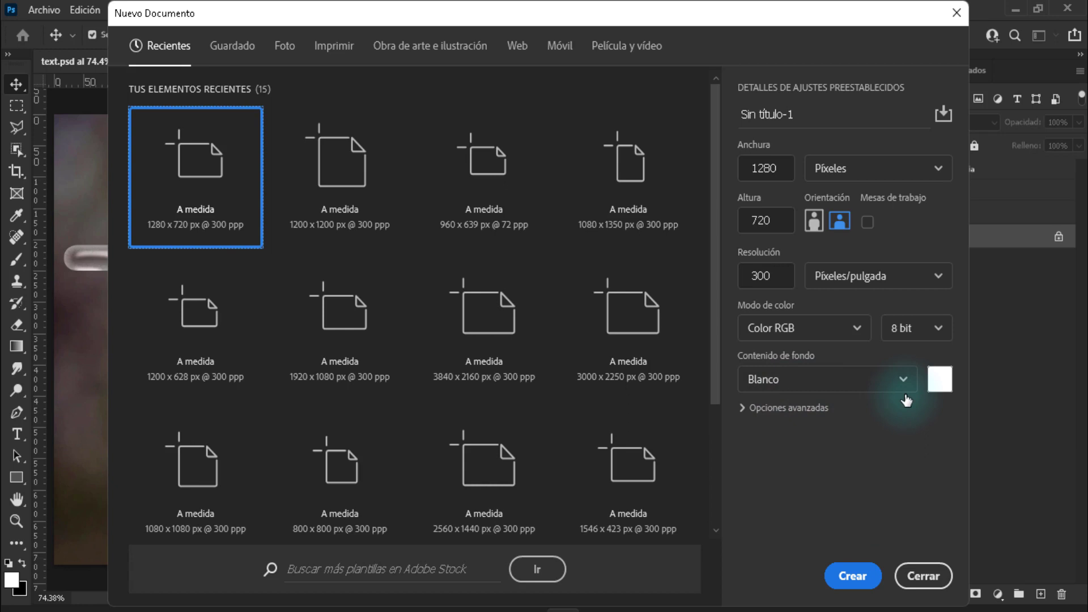
Name the document 'TEXTO CRISTAL' and create the white 1280 × 720 px, 300 ppi canvas.
click(823, 120)
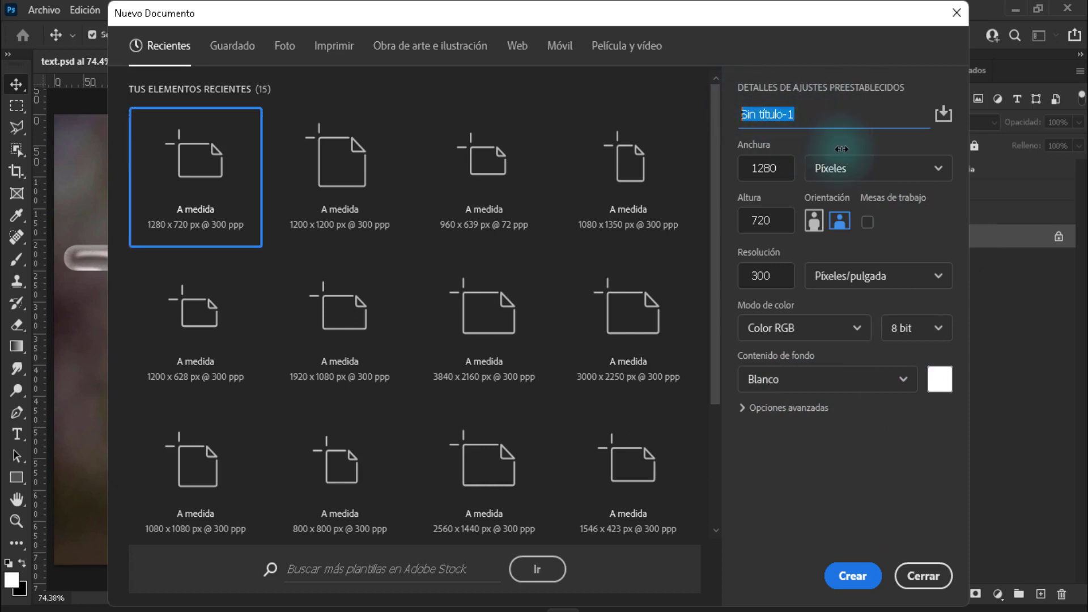
text(TEXTO CRIS)
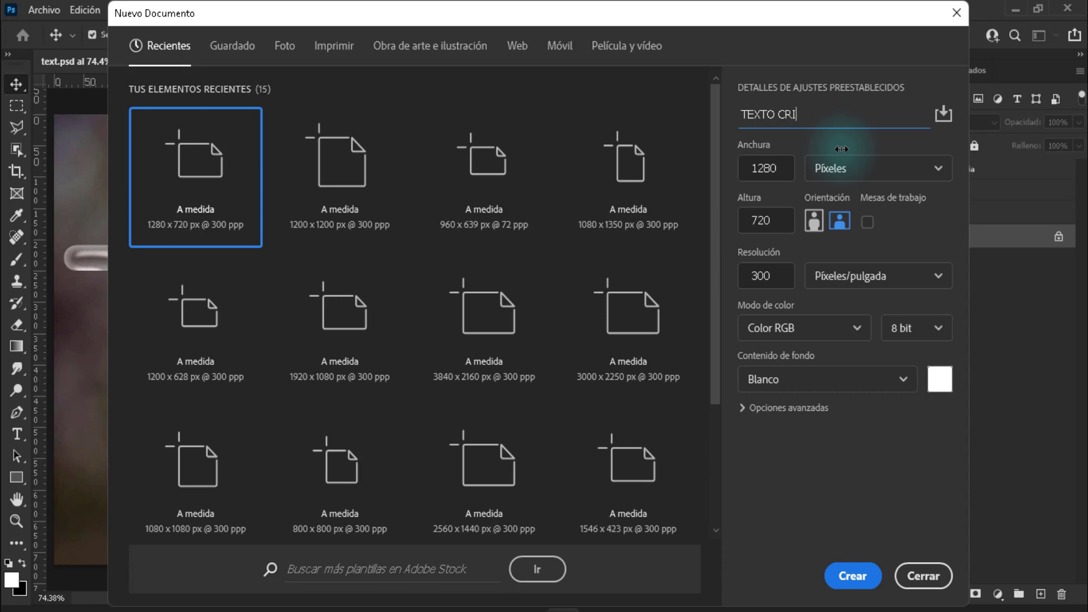
text(TAL)
click(843, 577)
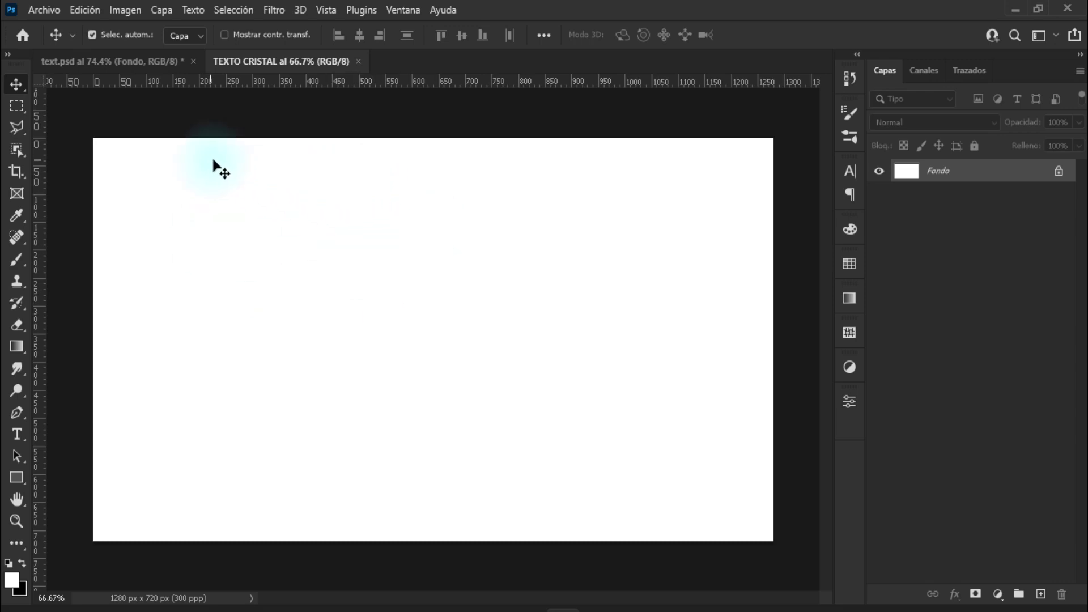
Place the crocus photo as an embedded image and scale it to cover the whole canvas.
click(43, 10)
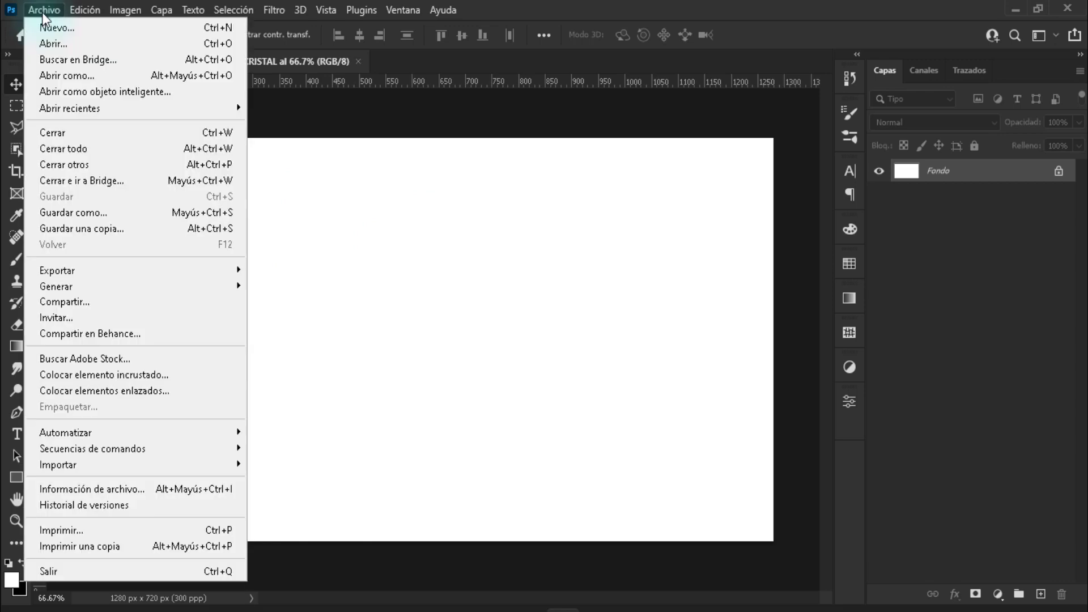
click(150, 378)
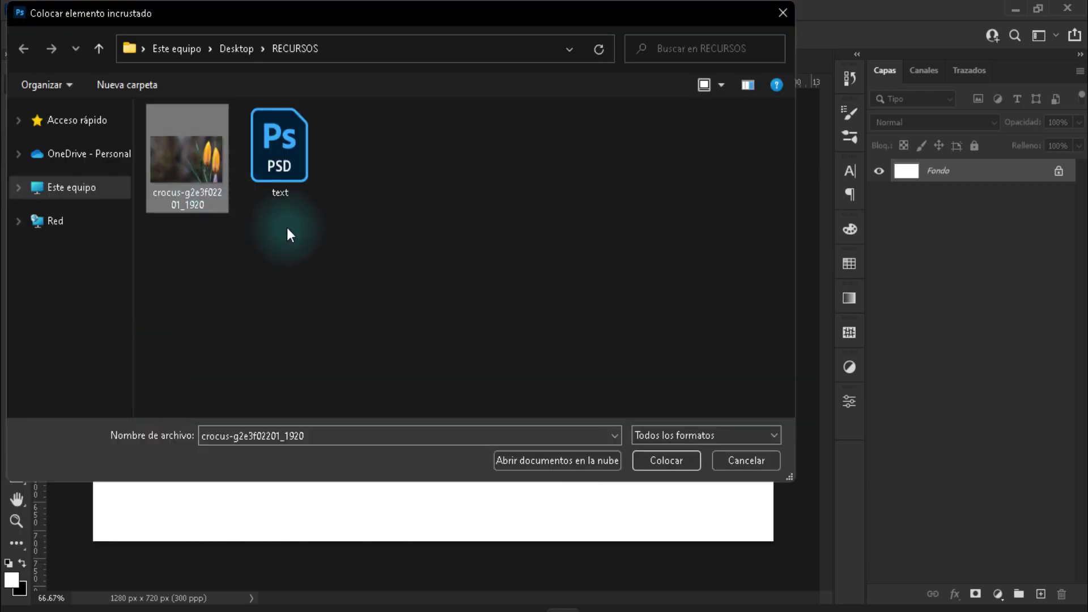
click(654, 461)
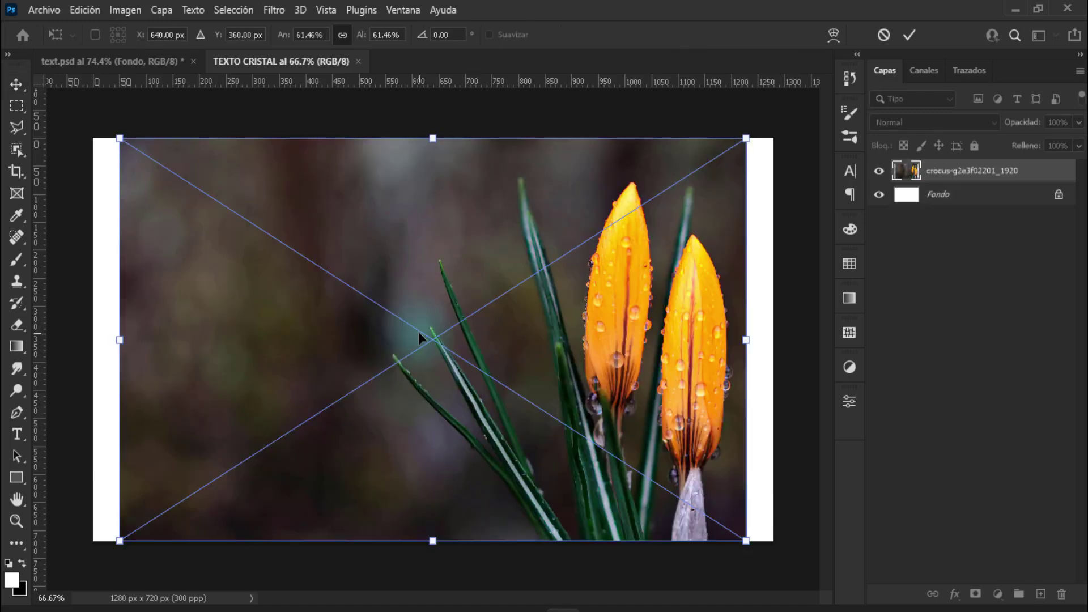
drag(746, 340, 883, 361)
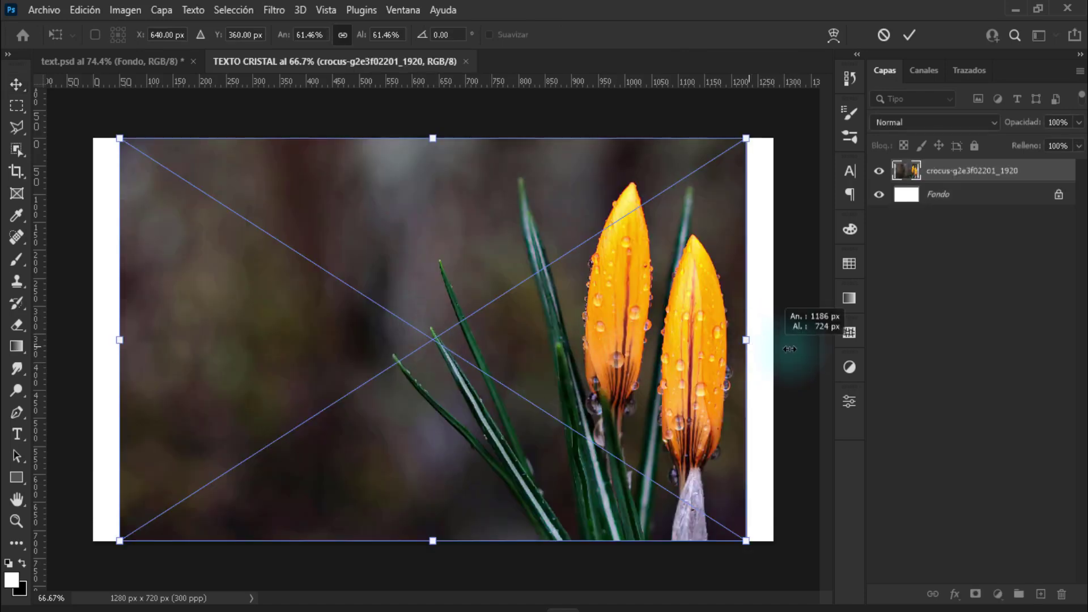
drag(737, 315, 735, 391)
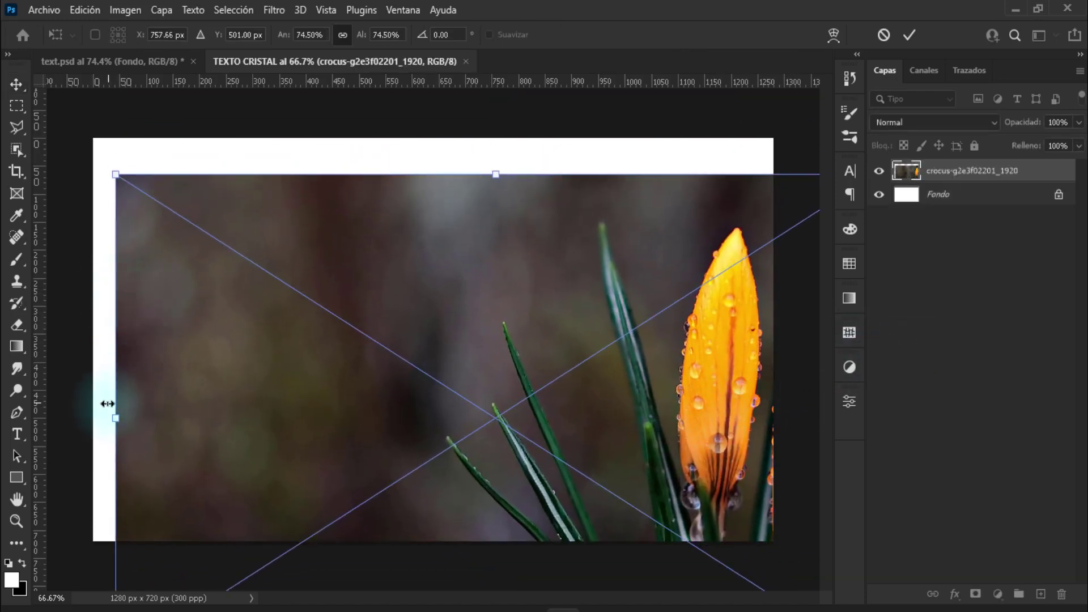
drag(114, 419, 9, 421)
drag(230, 401, 218, 389)
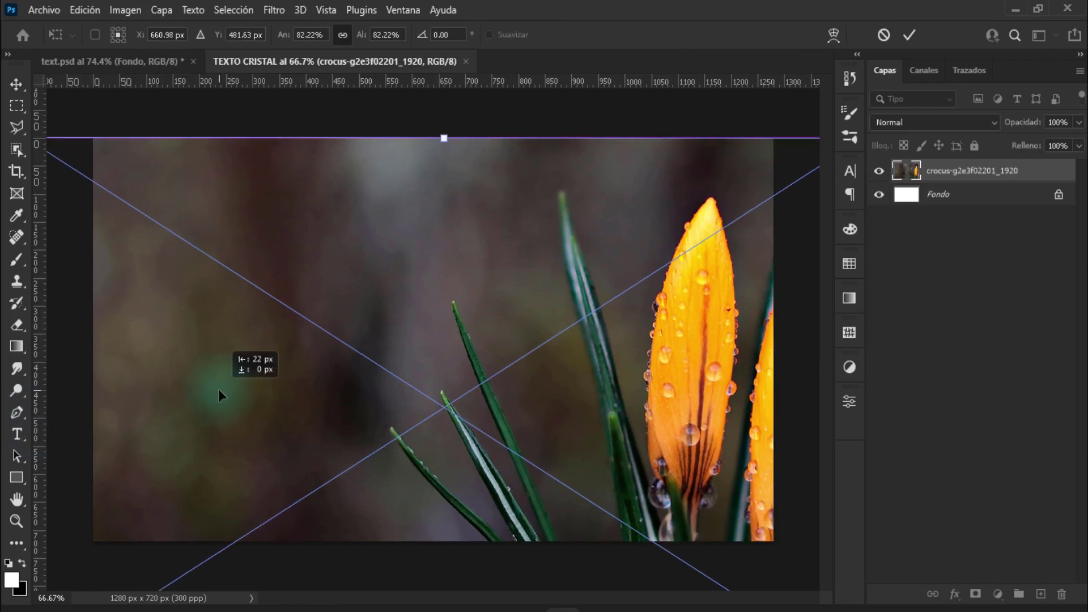
key(Return)
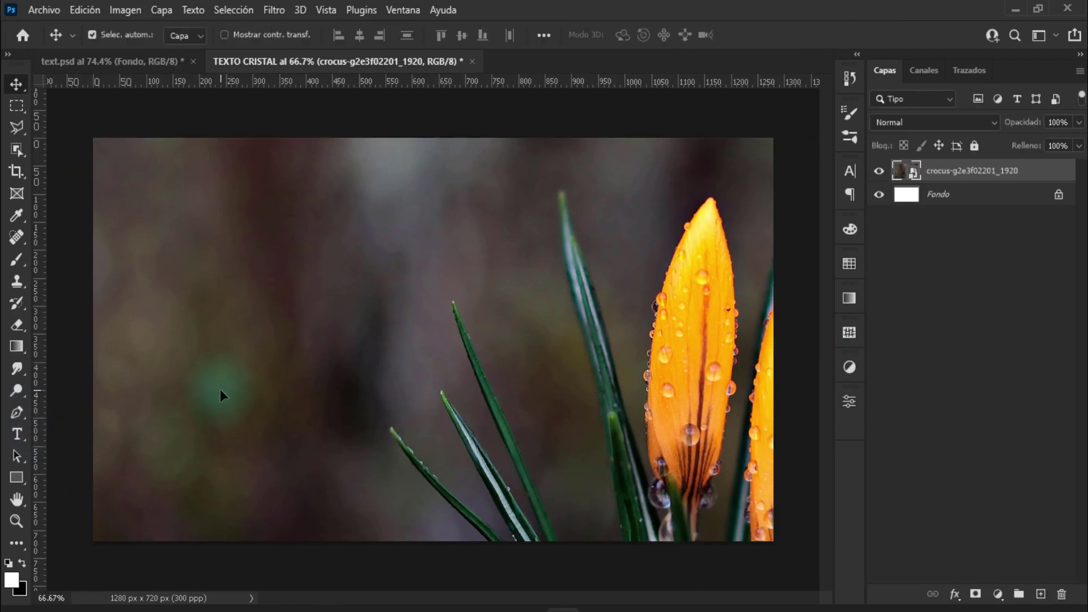
Rename the crocus photo layer to 'fondo'.
double_click(964, 170)
text(fondo)
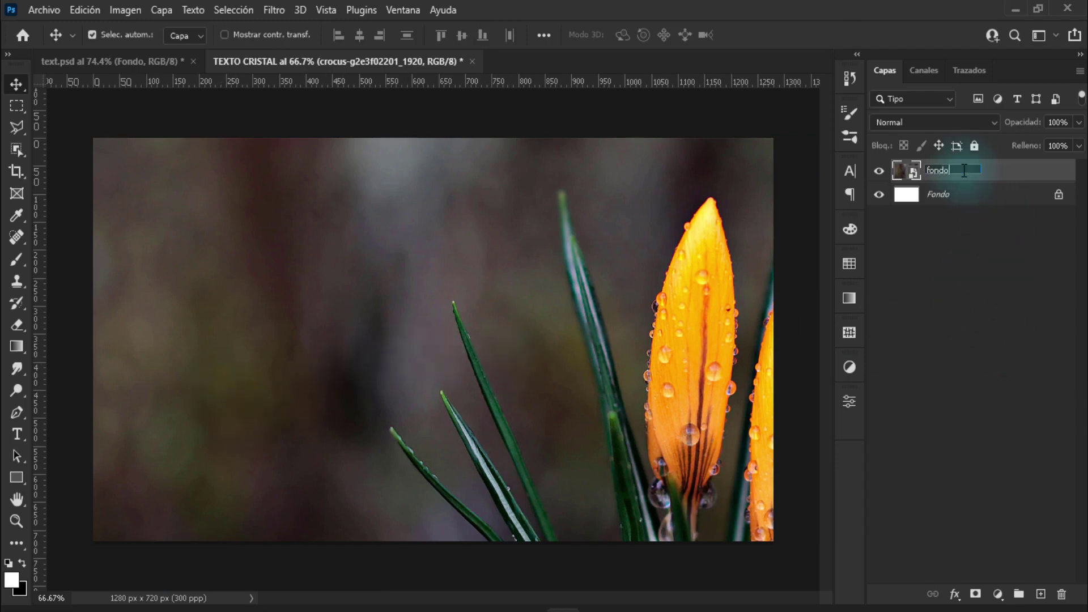
key(Return)
click(911, 488)
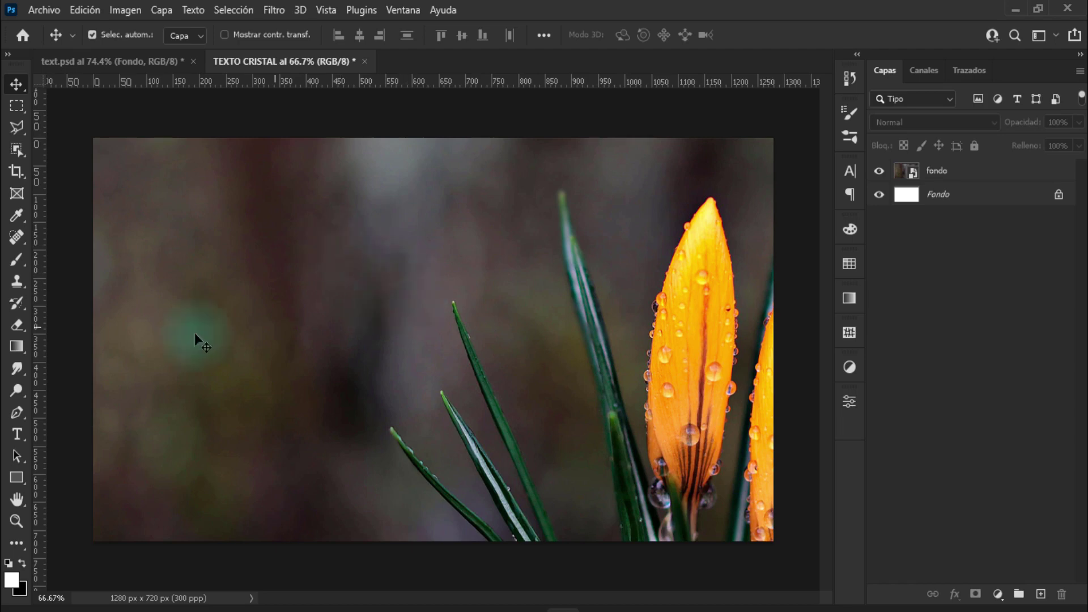
Select the Horizontal Type tool with the Arial Rounded MT Bold font.
click(17, 434)
right_click(19, 434)
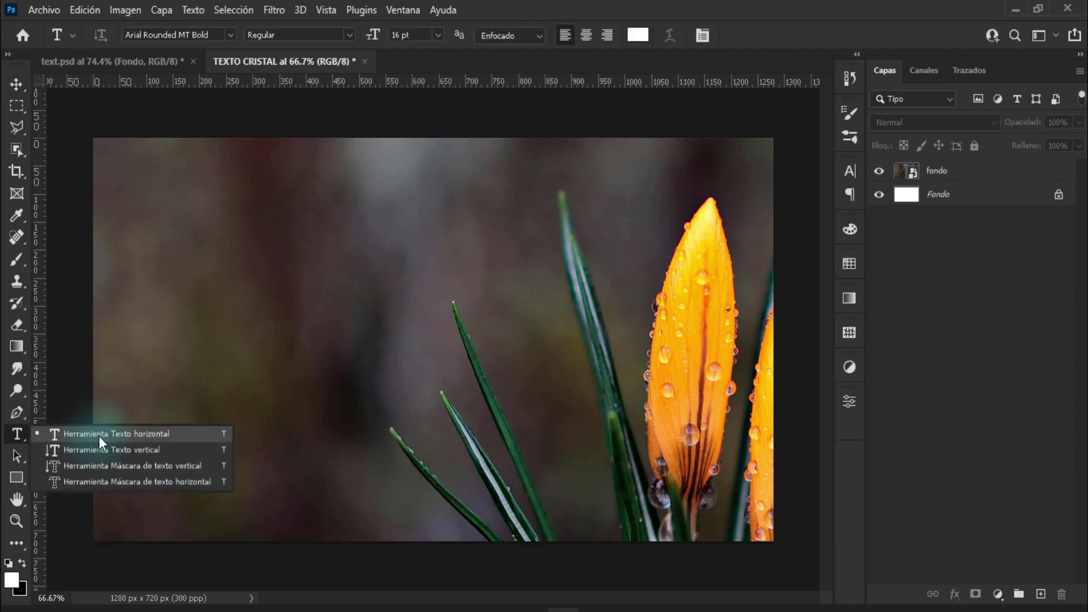
click(98, 436)
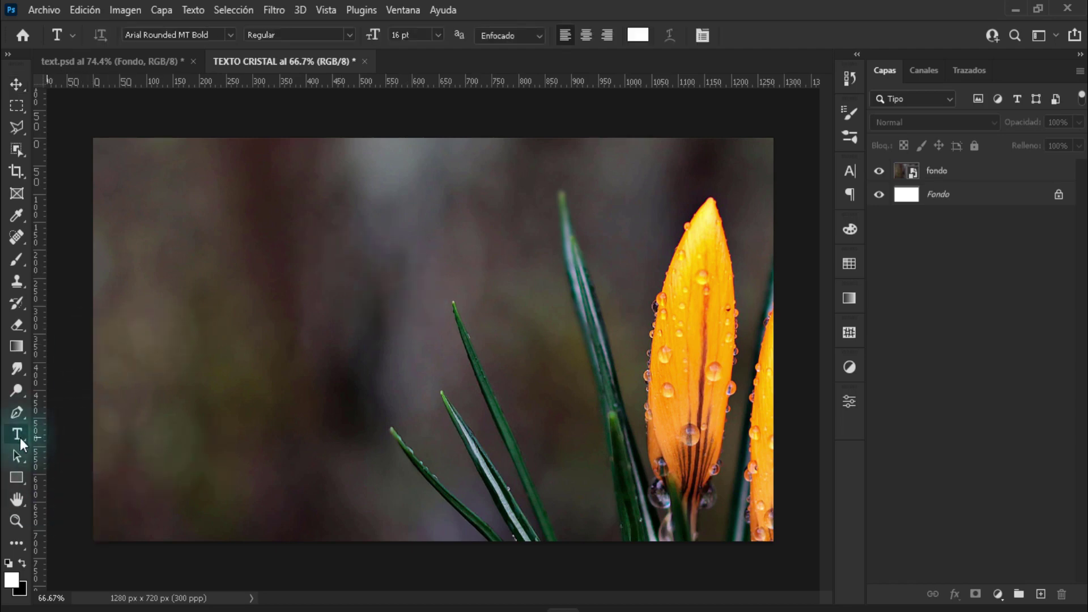
click(230, 34)
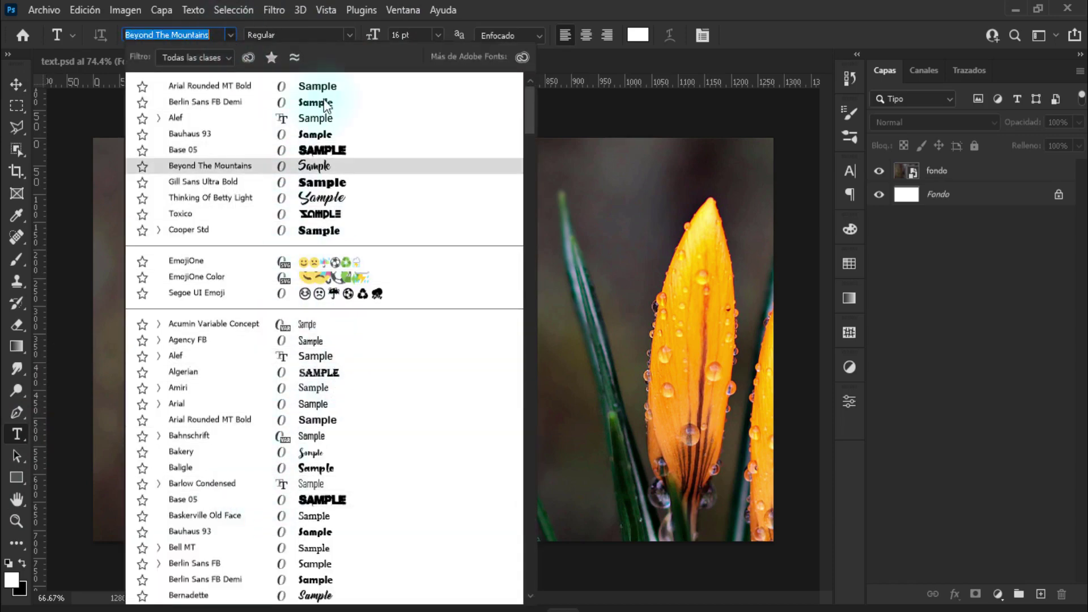
click(253, 88)
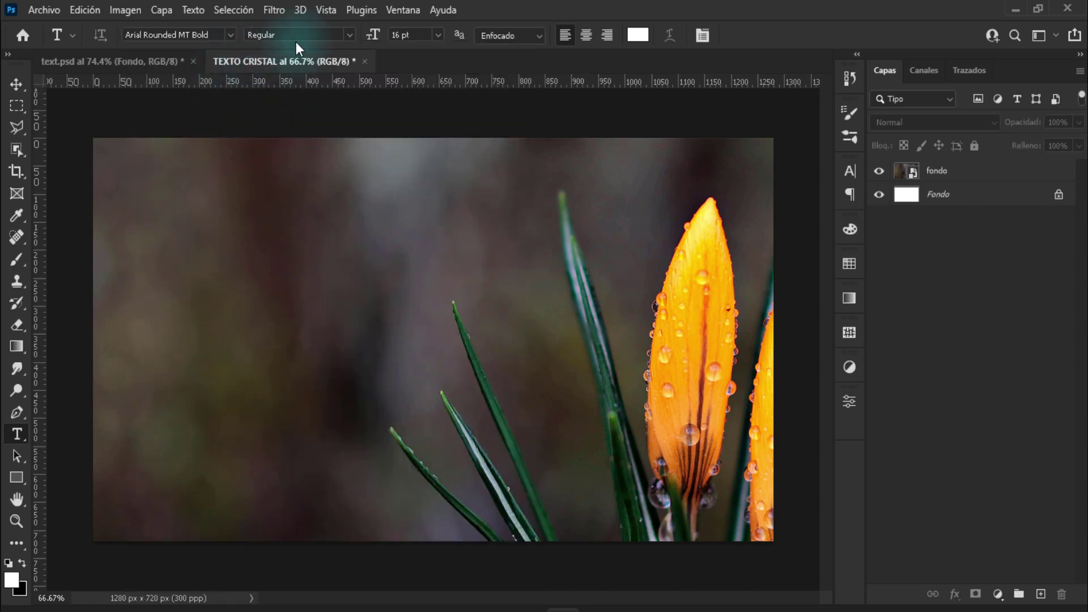
Keep Regular style and Enfocado anti-aliasing, and review the Character settings: 16 pt, white, 24 pt leading, 105% scale.
click(346, 37)
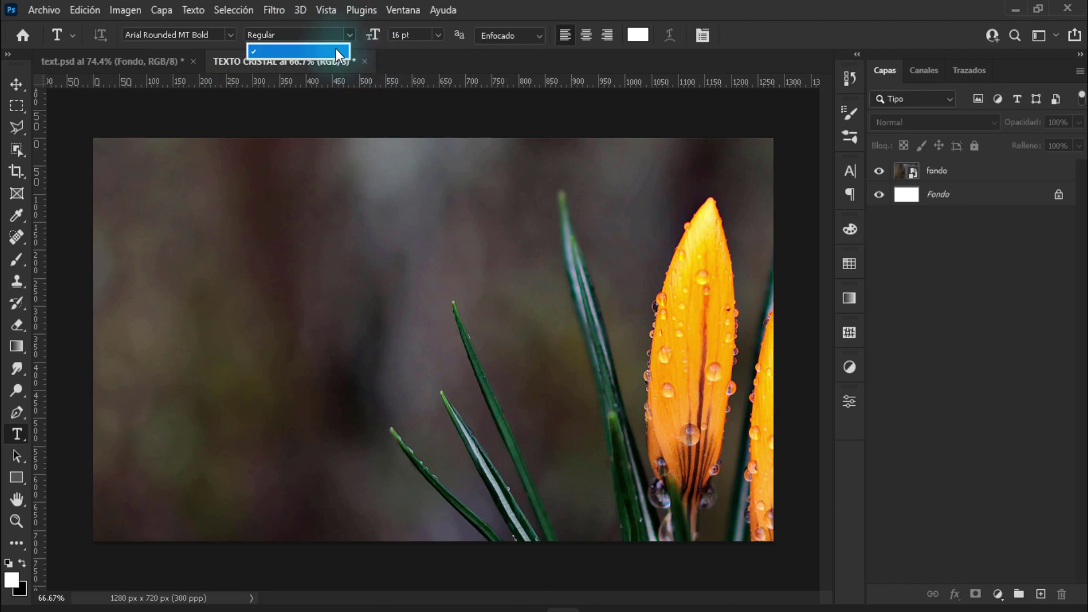
click(325, 55)
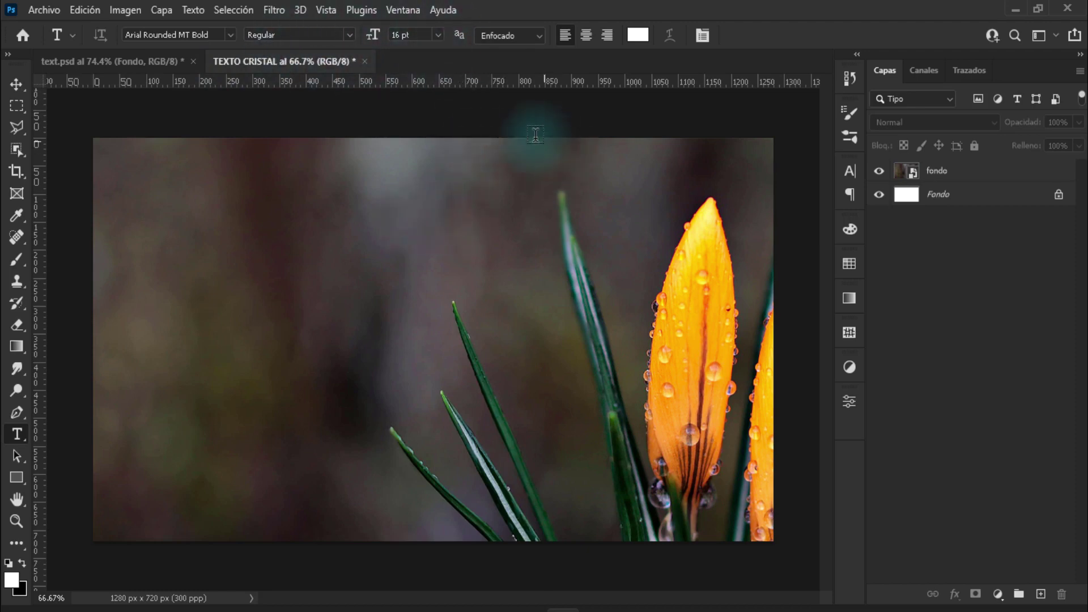
click(540, 37)
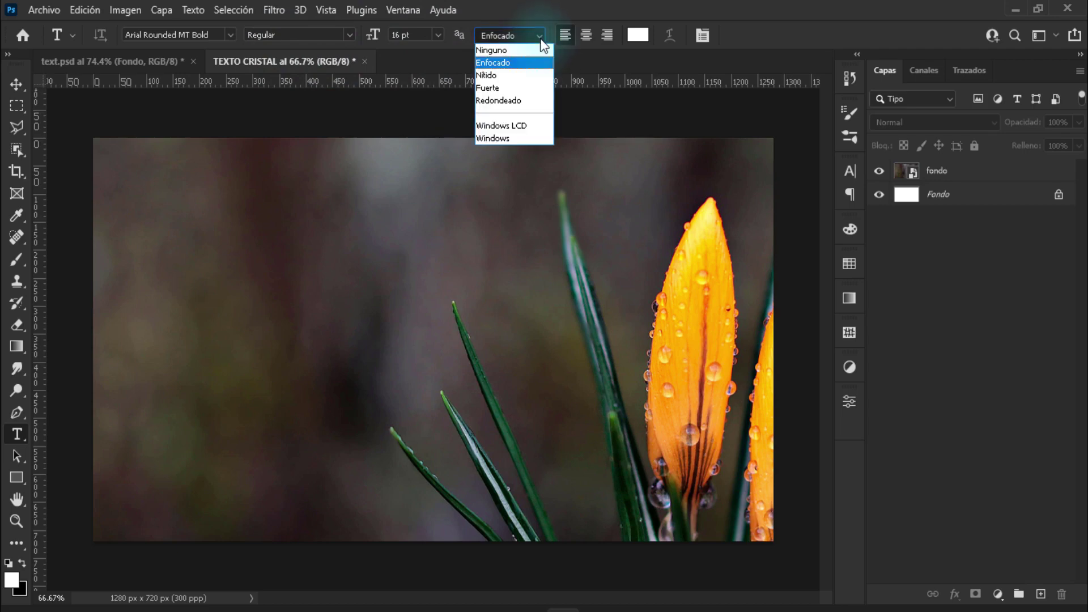
click(503, 67)
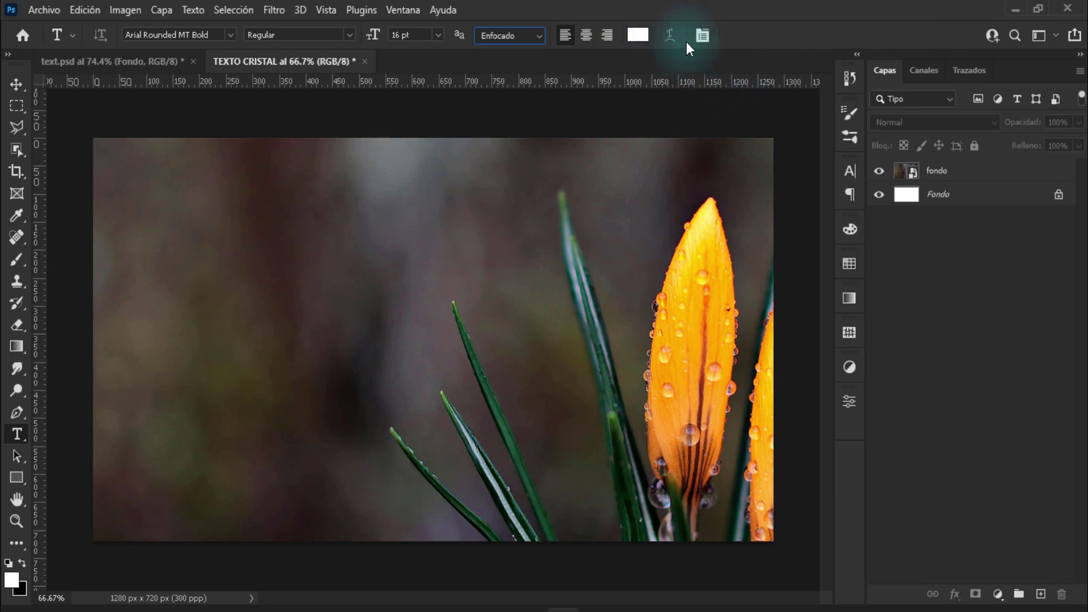
click(701, 36)
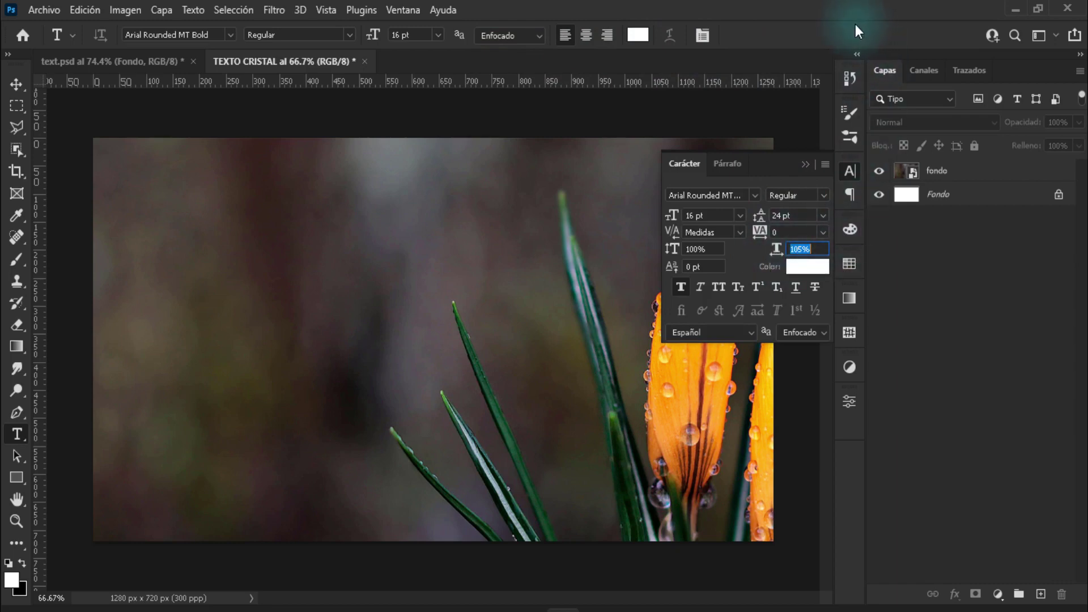
click(805, 163)
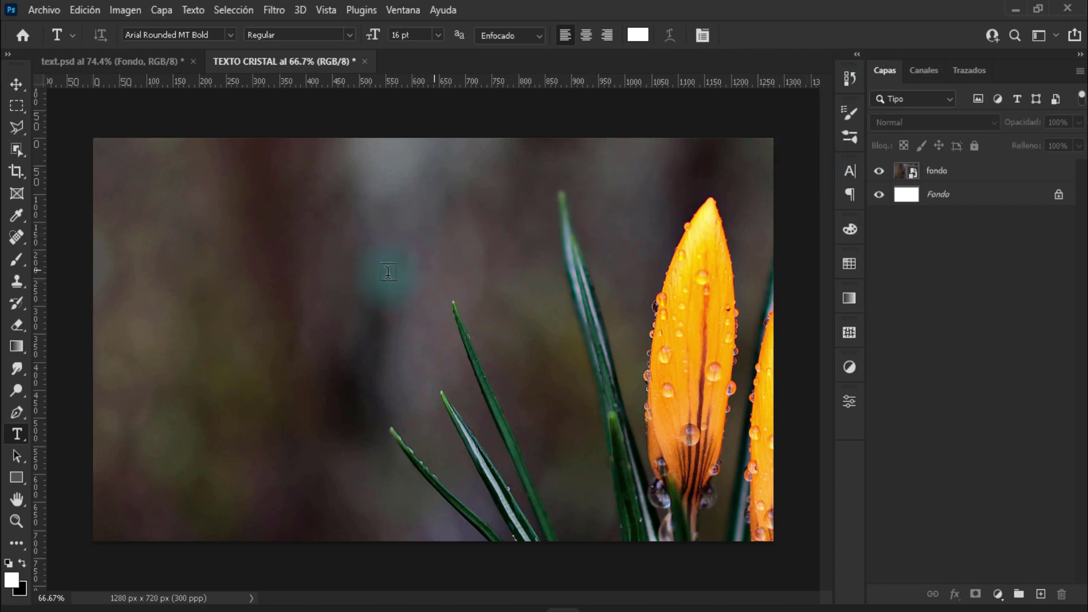
Type the word 'TEXTO' on a new text layer left of the flowers.
click(203, 325)
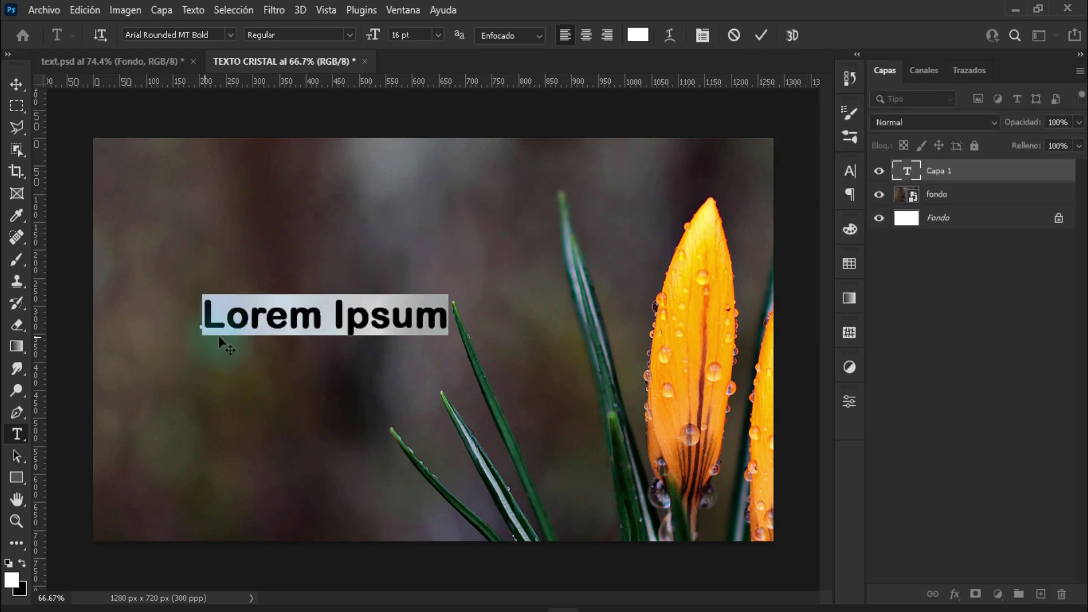
text(tex)
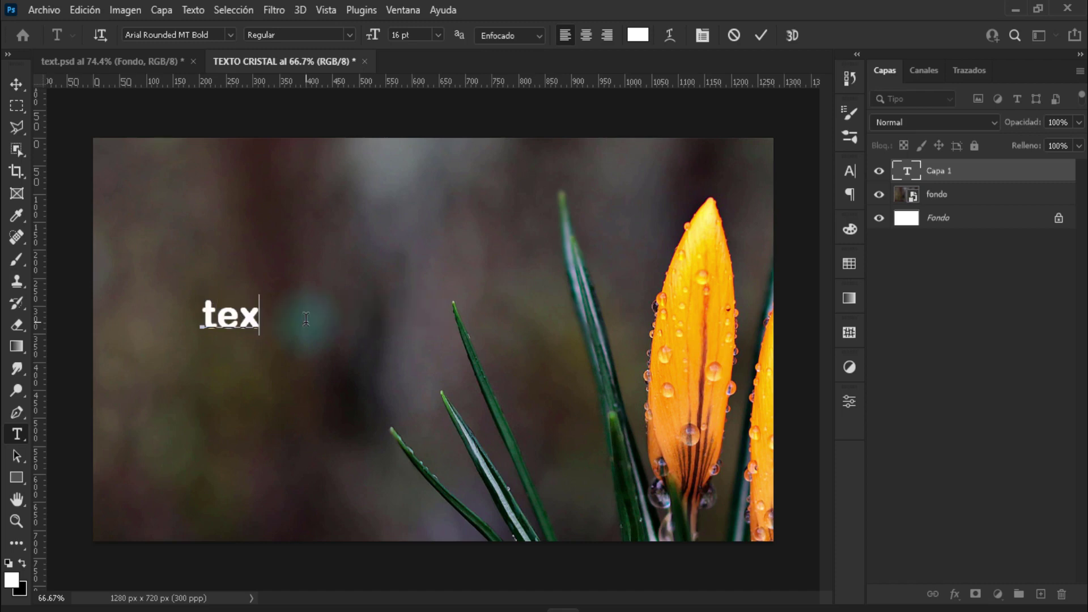
text(to)
key(BackSpace)
key(BackSpace)
key(BackSpace)
key(BackSpace)
key(BackSpace)
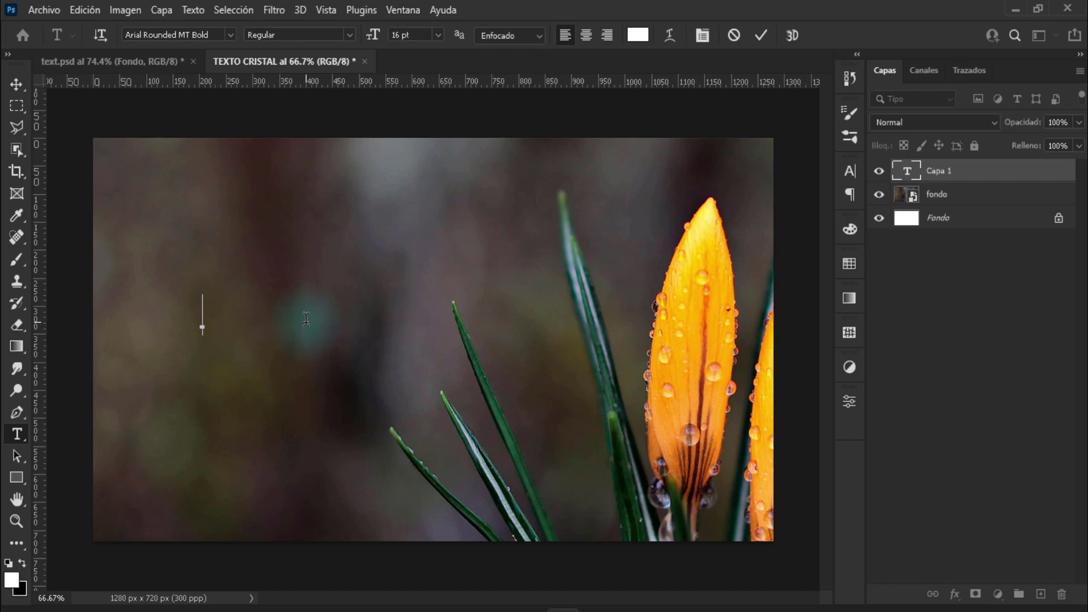
text(TE)
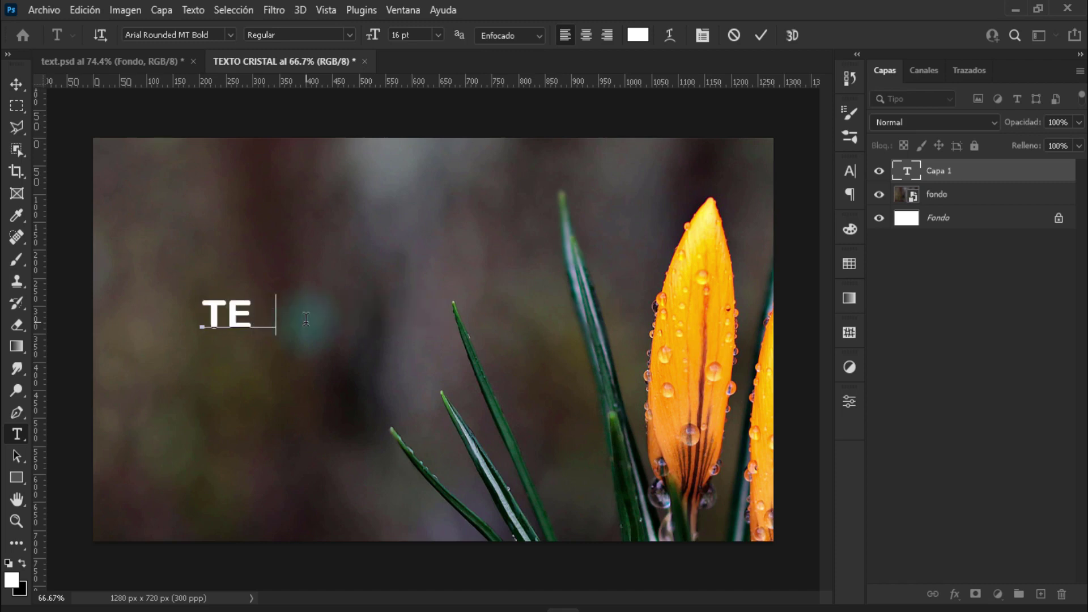
text(XTO)
click(933, 170)
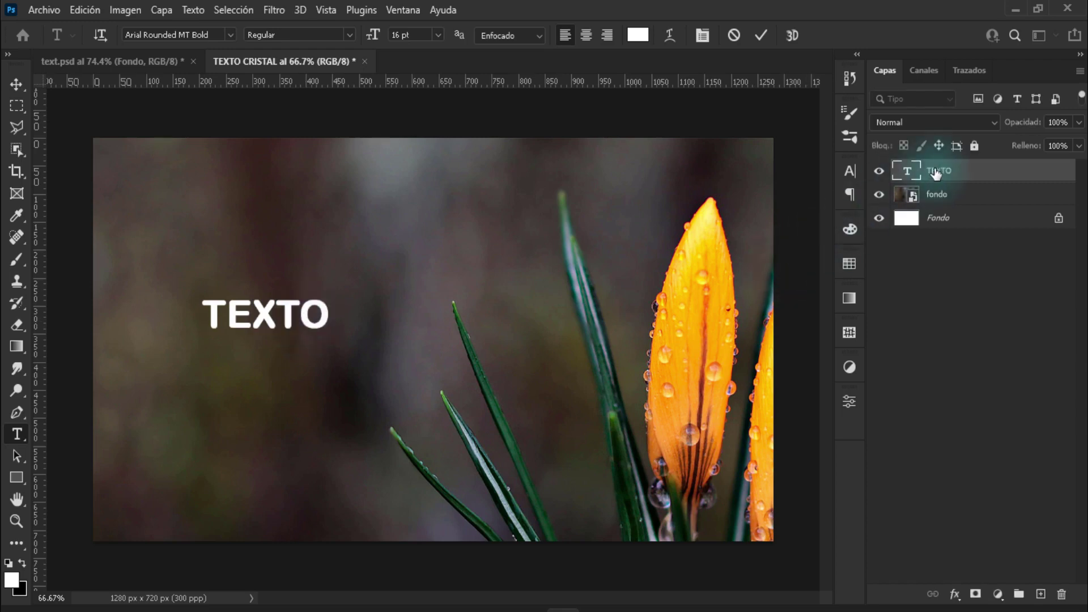
Free-transform TEXTO to about 74.37 pt, centred across the crocus photo.
key(ctrl+t)
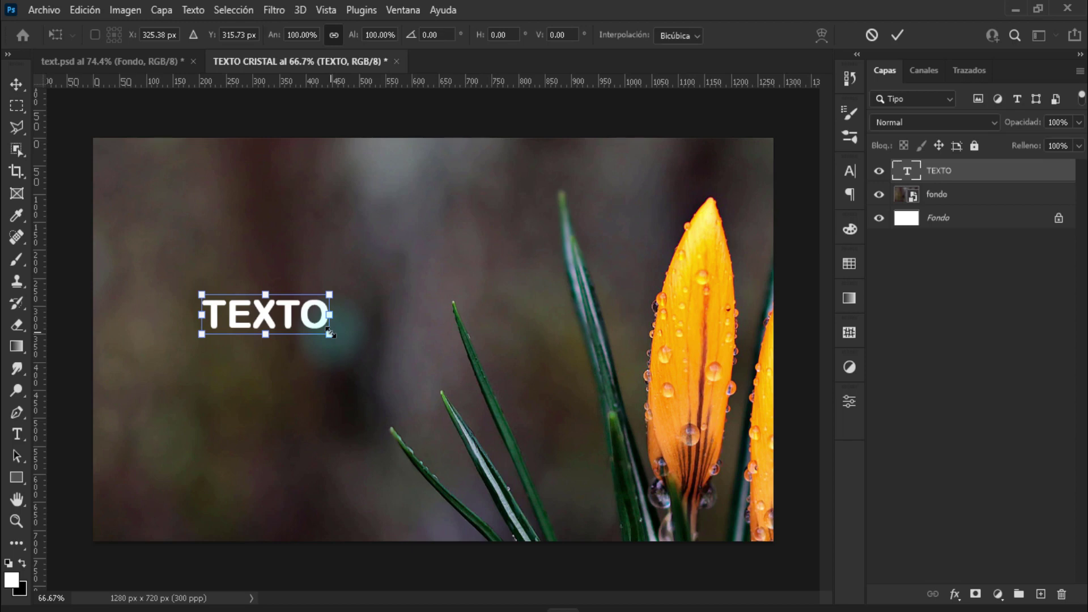
drag(330, 332, 734, 458)
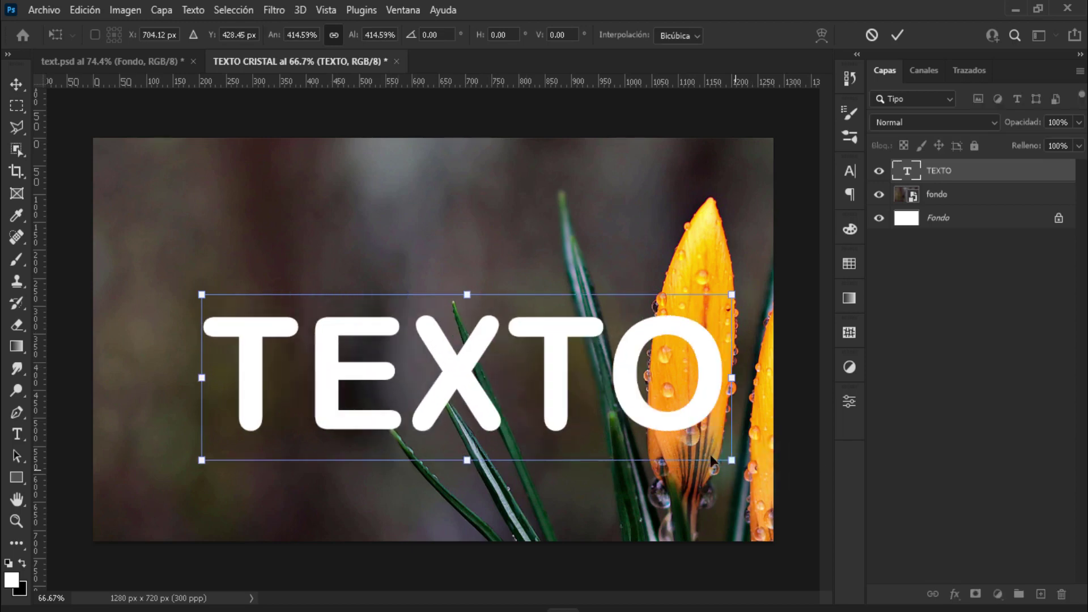
mouse_move(652, 414)
mouse_down()
mouse_move(542, 391)
mouse_move(572, 372)
mouse_up()
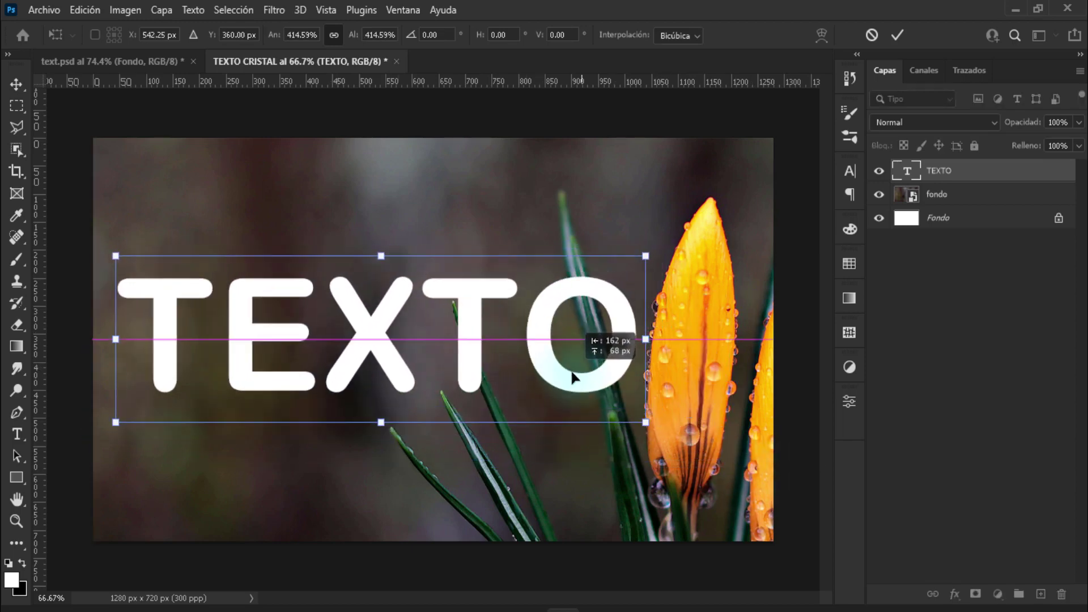
mouse_move(381, 423)
mouse_down()
mouse_move(378, 456)
mouse_move(385, 429)
mouse_move(381, 440)
mouse_move(413, 418)
mouse_move(408, 442)
mouse_up()
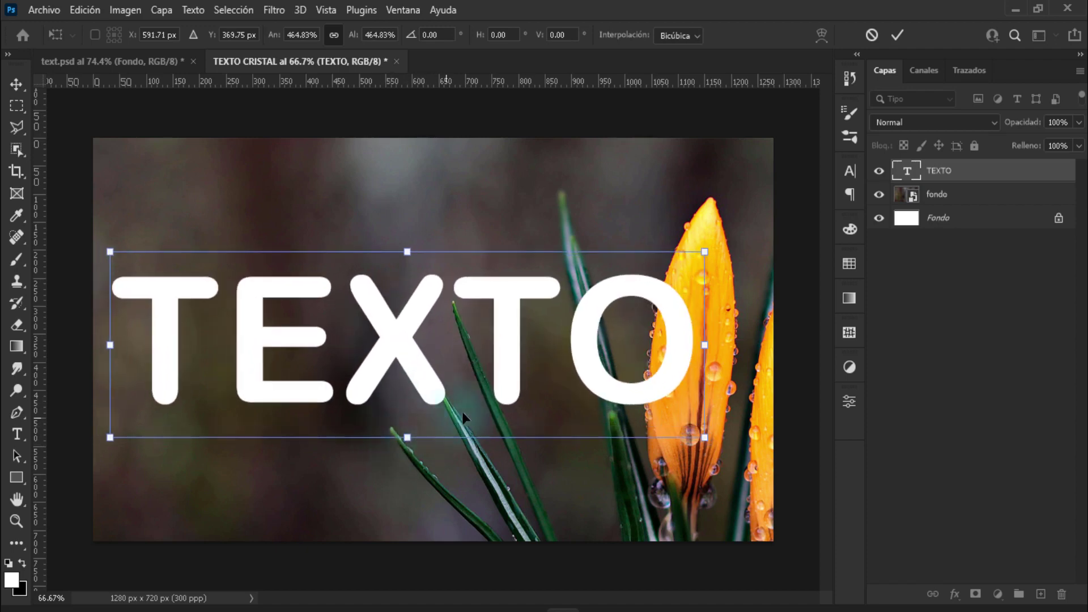
key(Return)
key(t)
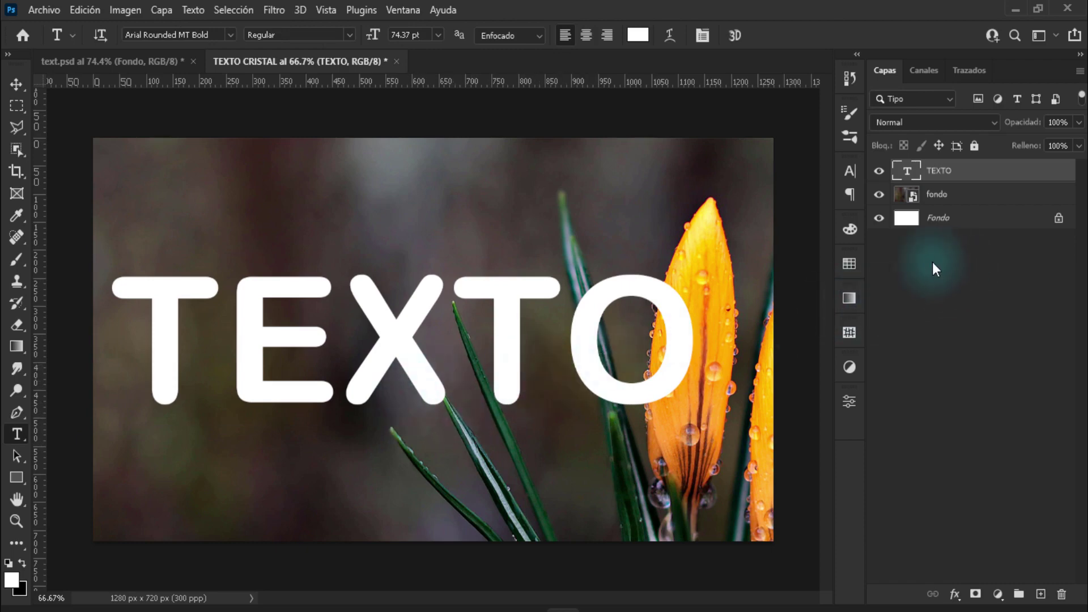
Set the TEXTO layer's fill to 0%.
click(969, 171)
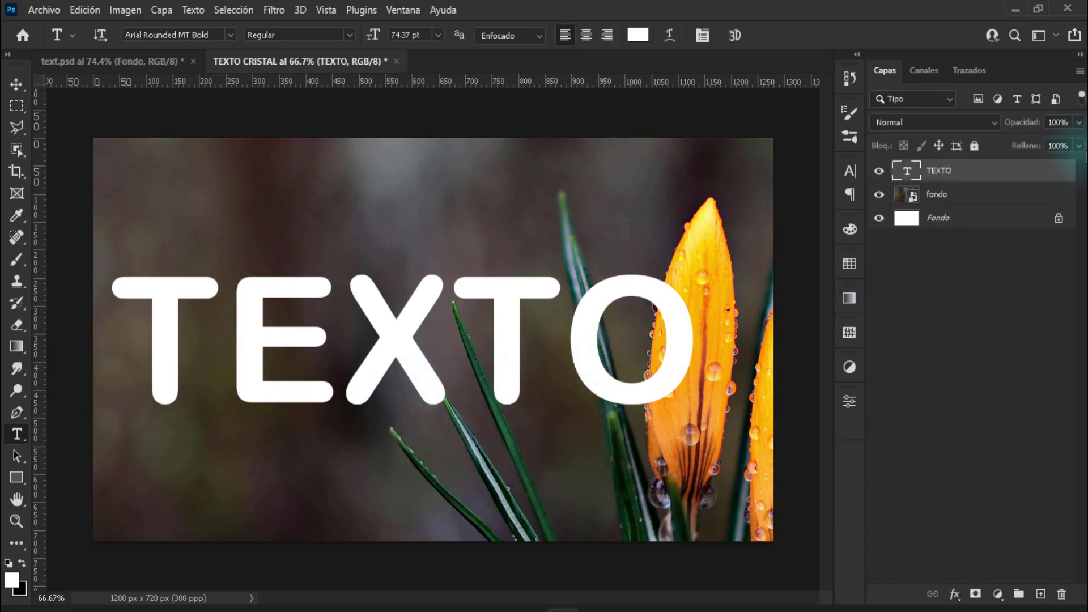
click(1079, 146)
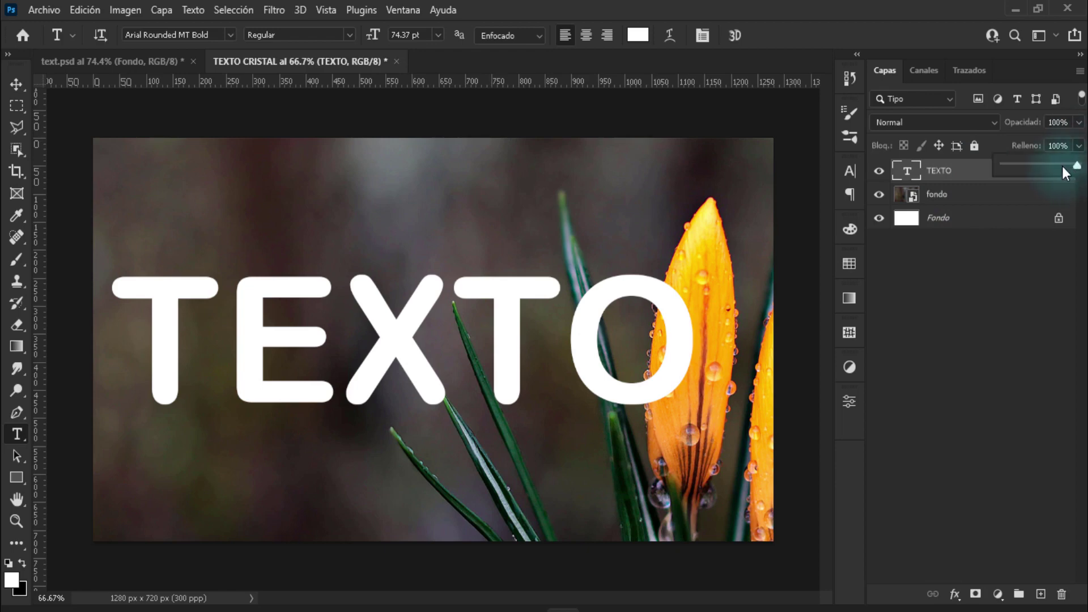
drag(1080, 166, 949, 180)
click(949, 181)
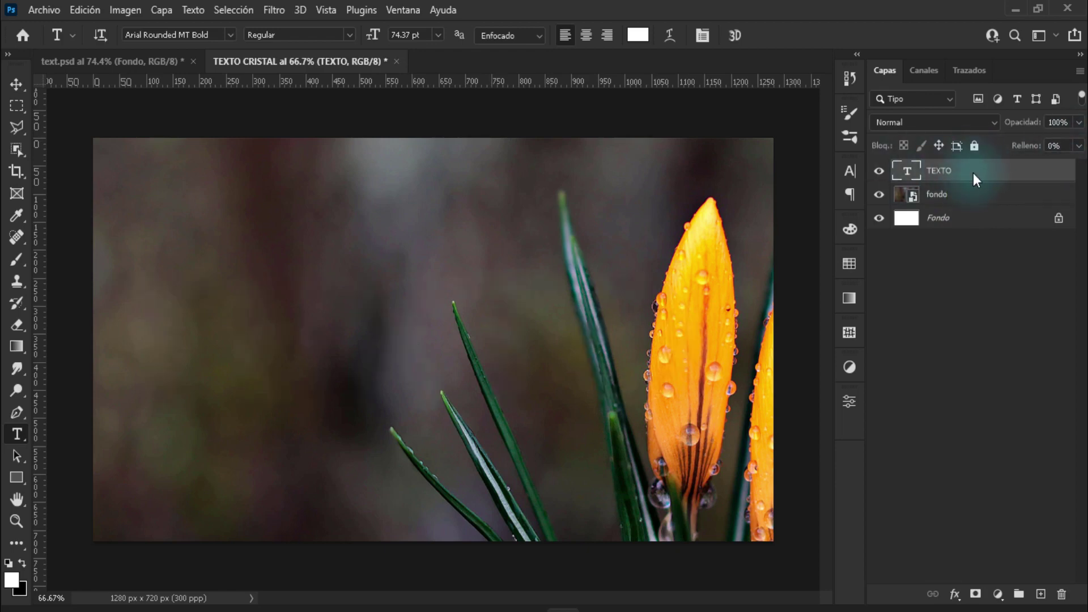
Duplicate TEXTO as 'TEXTO copia', hide the copy, and reselect the original TEXTO layer.
right_click(974, 172)
click(803, 86)
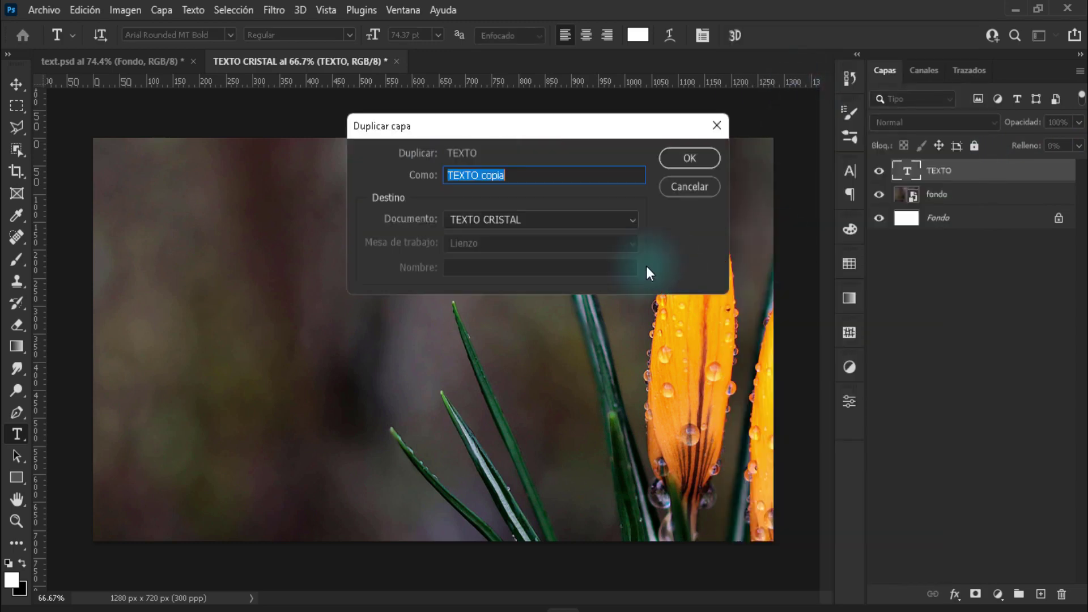
click(690, 159)
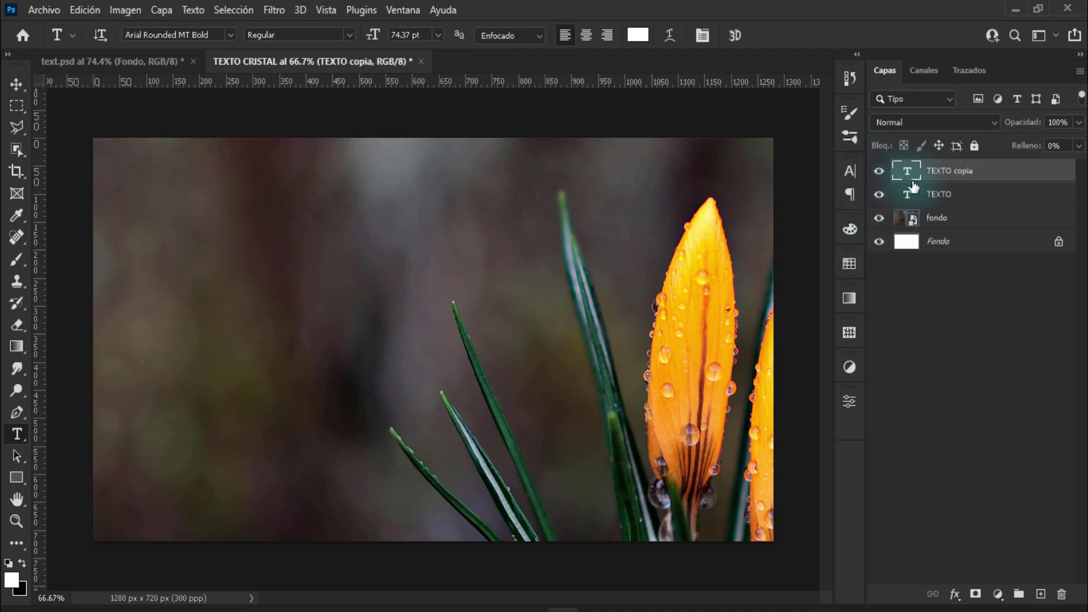
drag(879, 171, 878, 191)
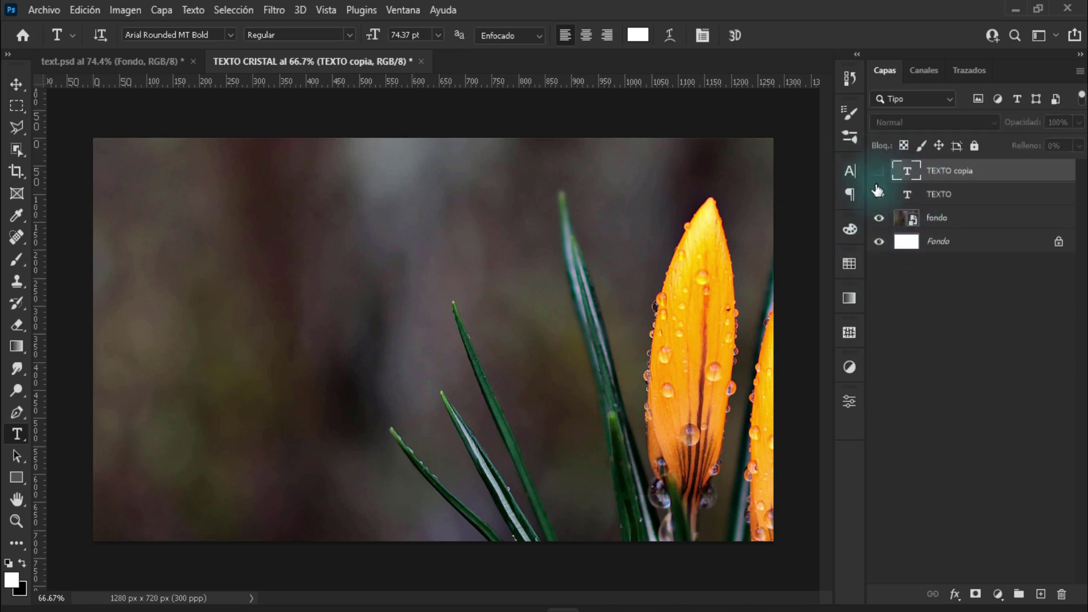
click(878, 193)
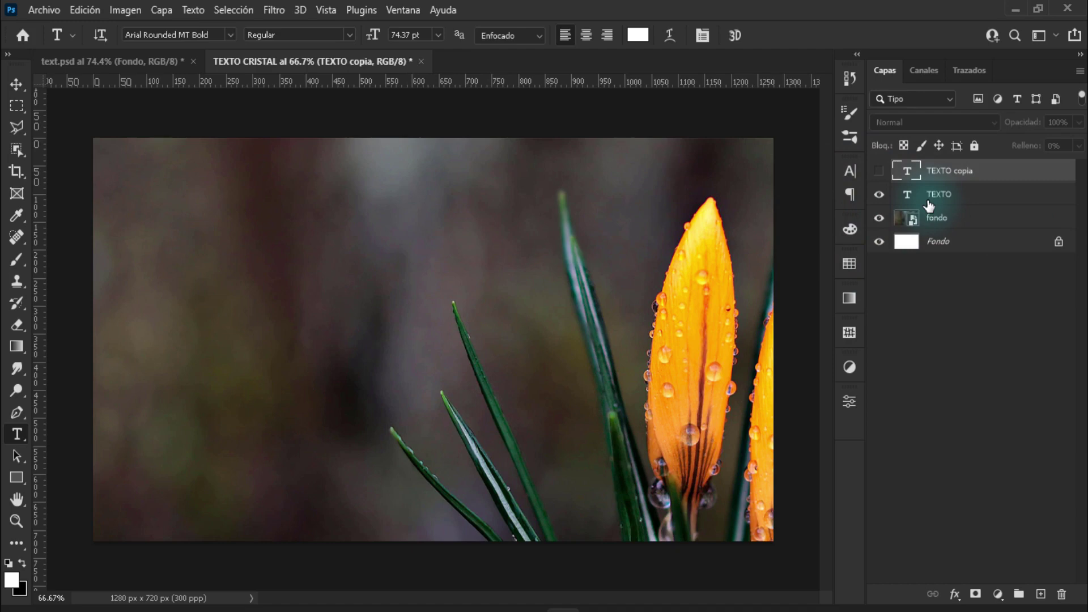
click(971, 199)
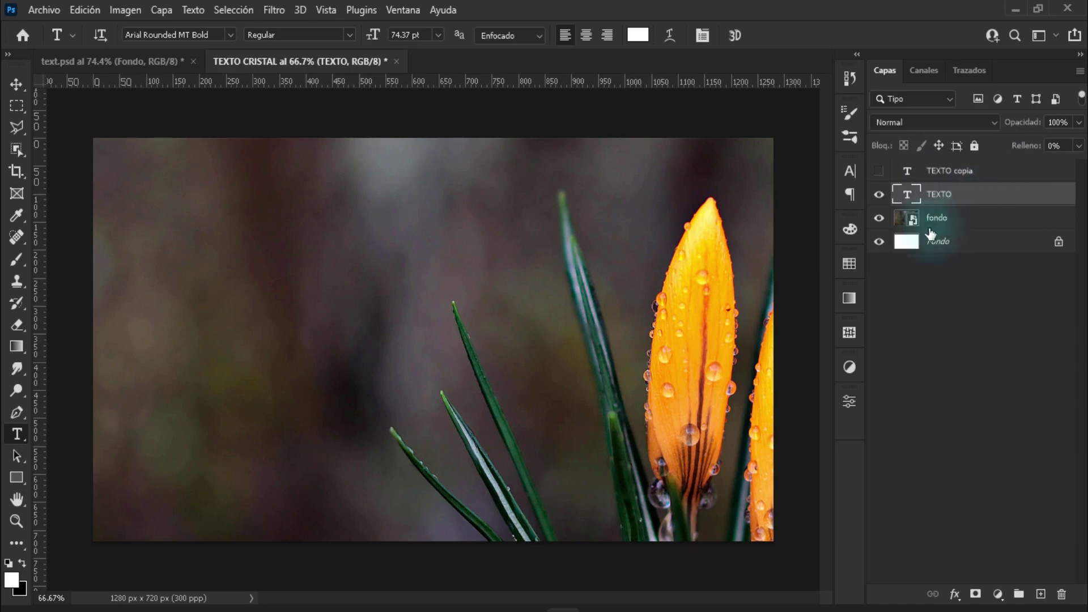
Add a white 1 px inside stroke at 39% opacity to TEXTO via its blending options.
right_click(950, 197)
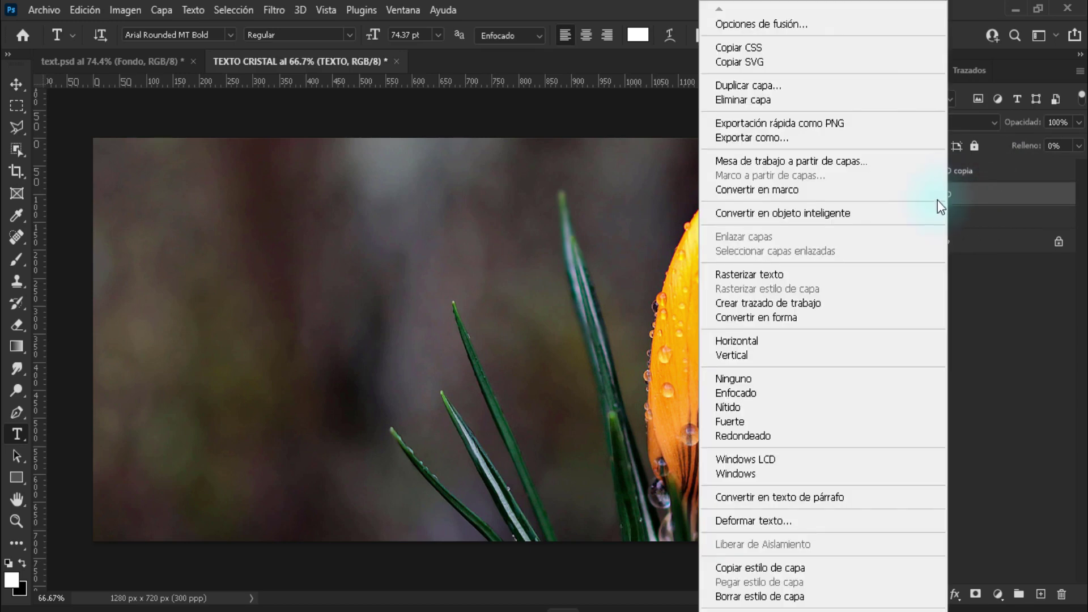
click(775, 26)
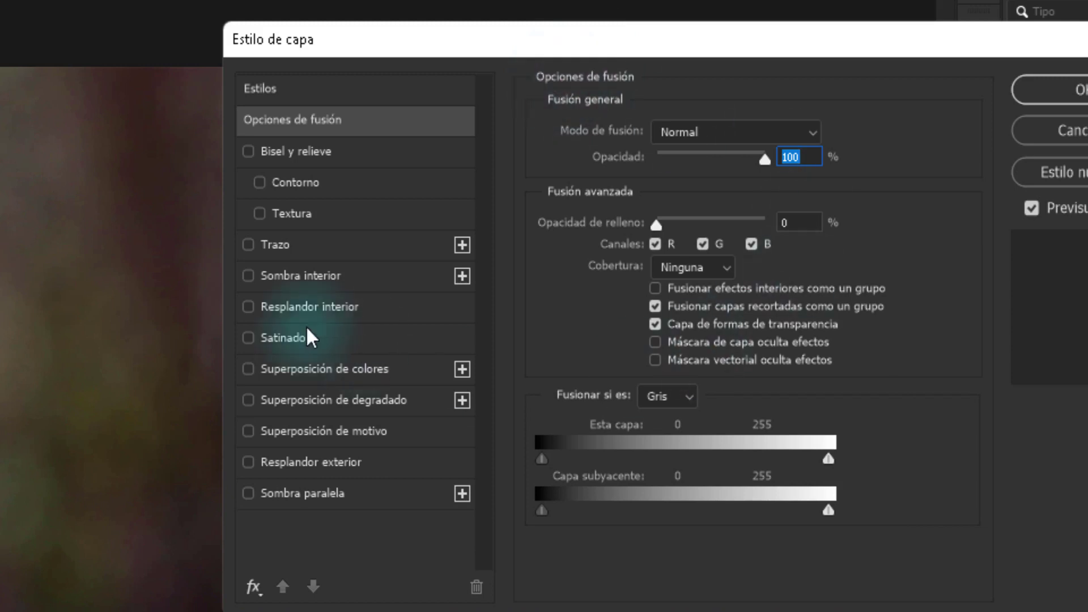
click(267, 249)
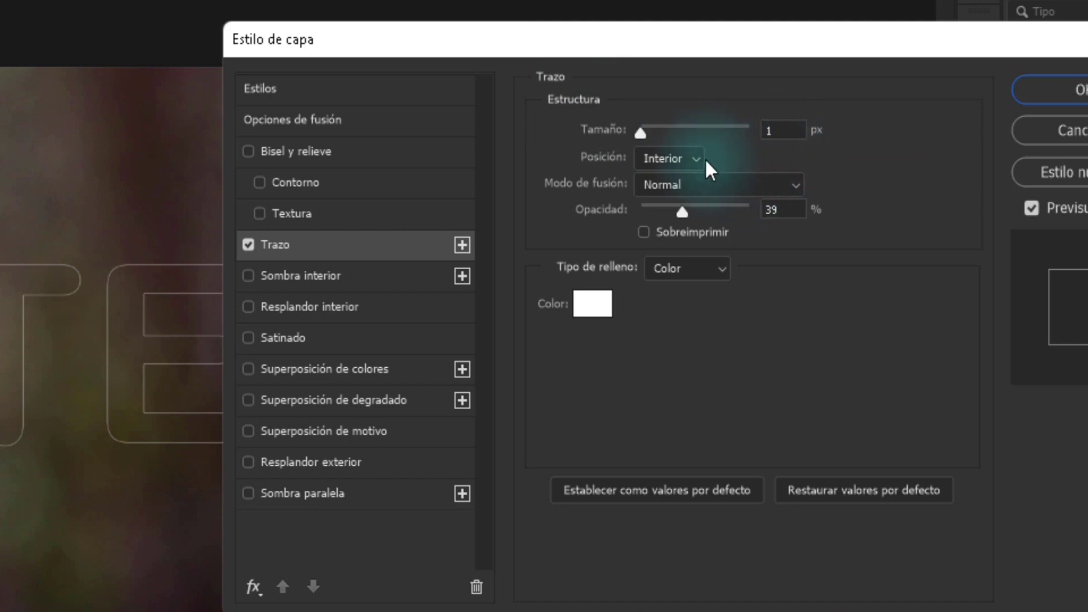
click(697, 159)
click(671, 201)
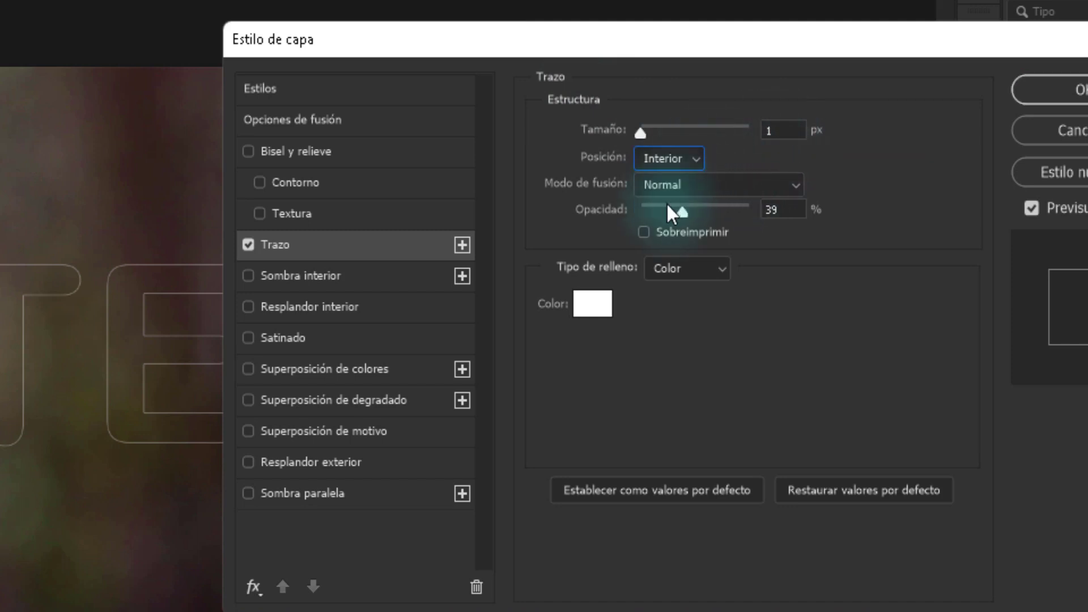
click(719, 193)
click(702, 157)
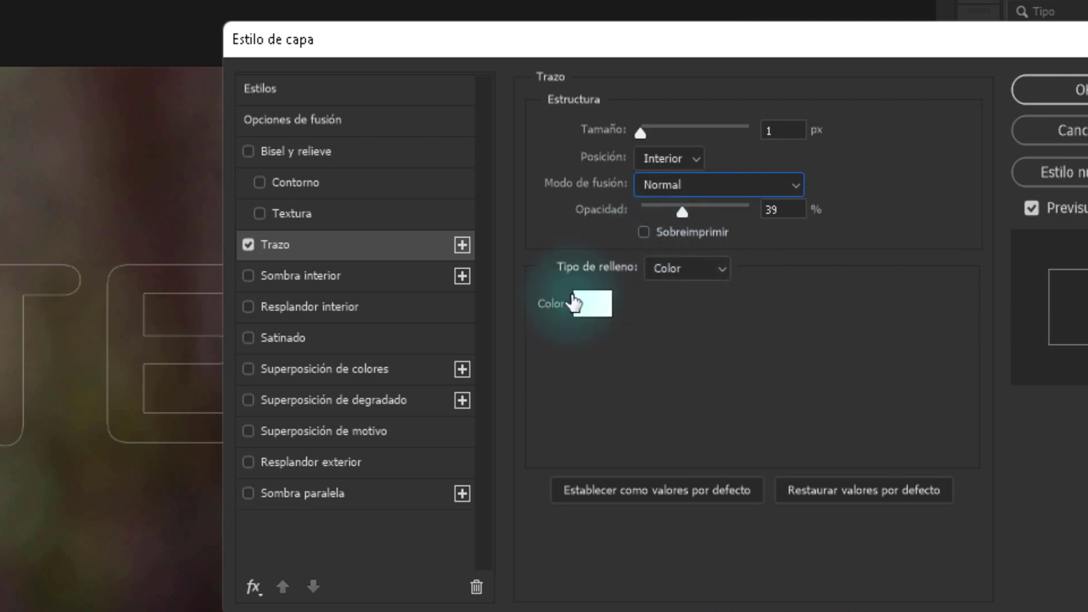
click(680, 271)
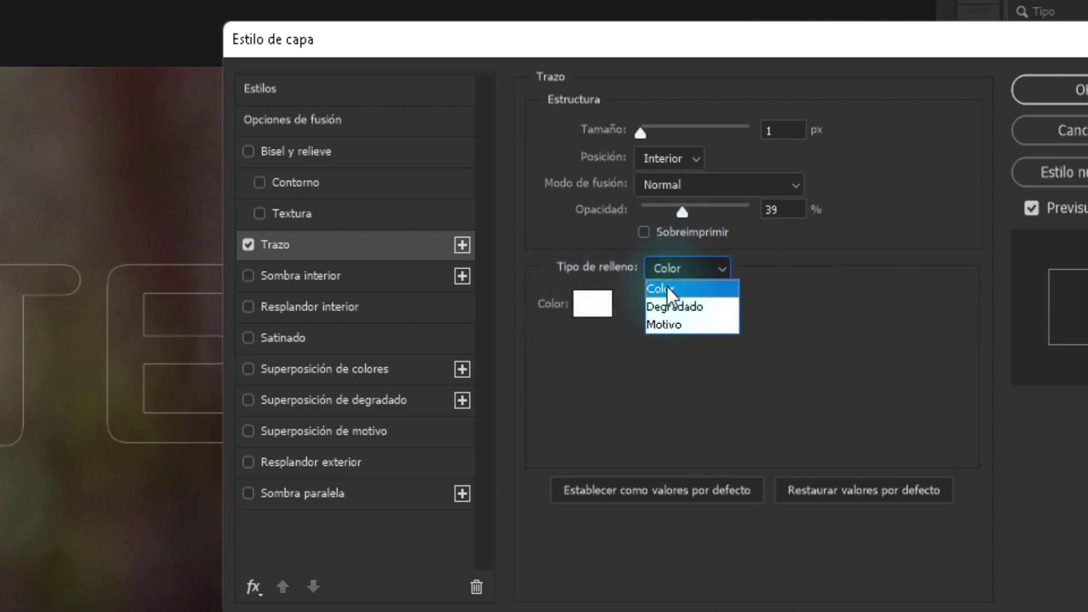
click(669, 290)
click(594, 307)
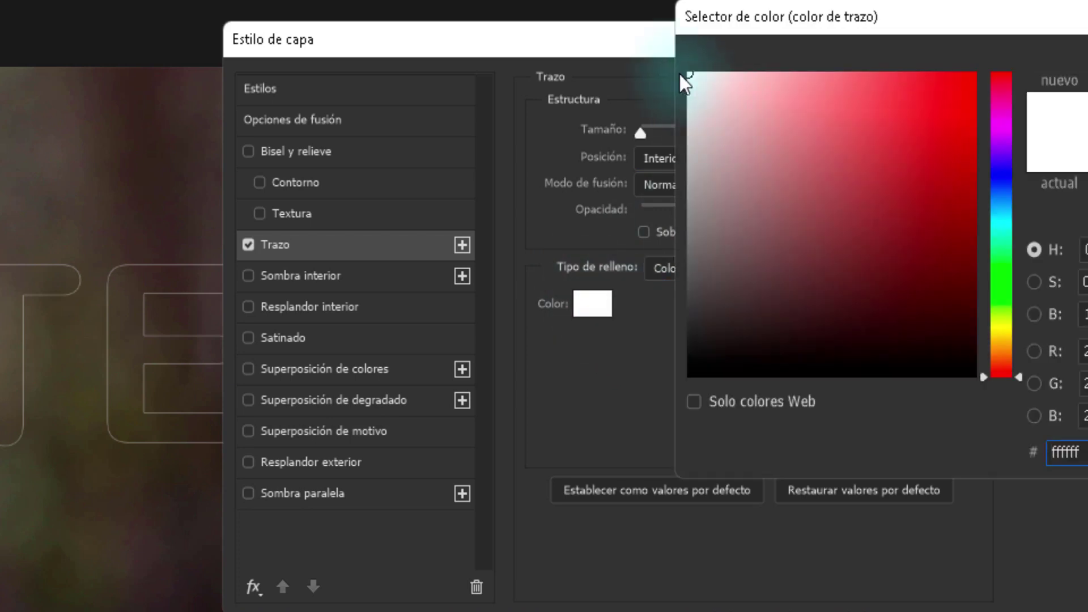
key(Return)
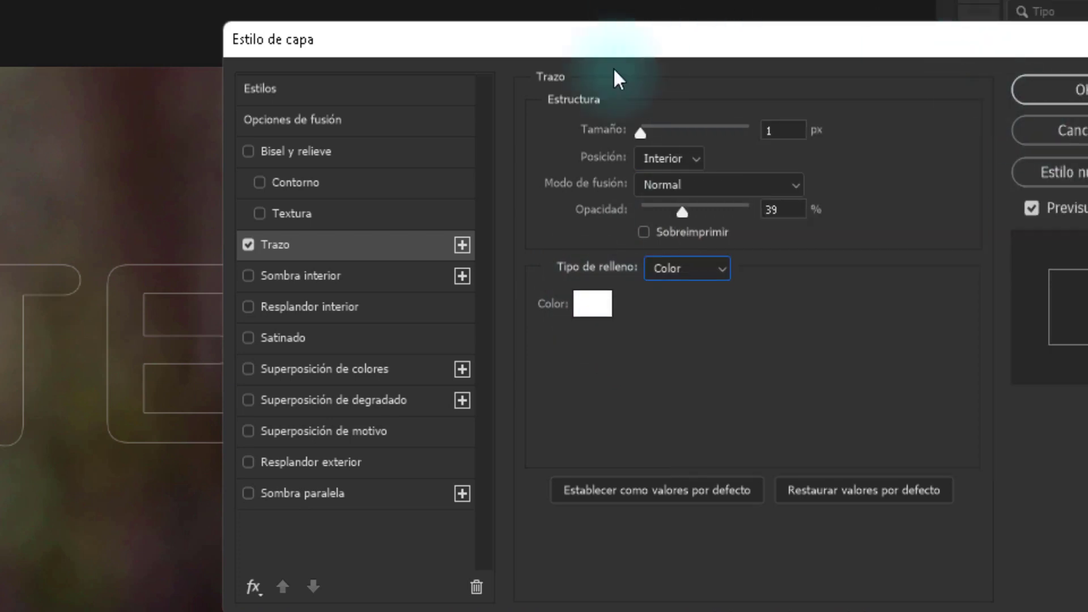
Add Bevel and Emboss with the Inglete interior style and Redondeado technique.
click(267, 153)
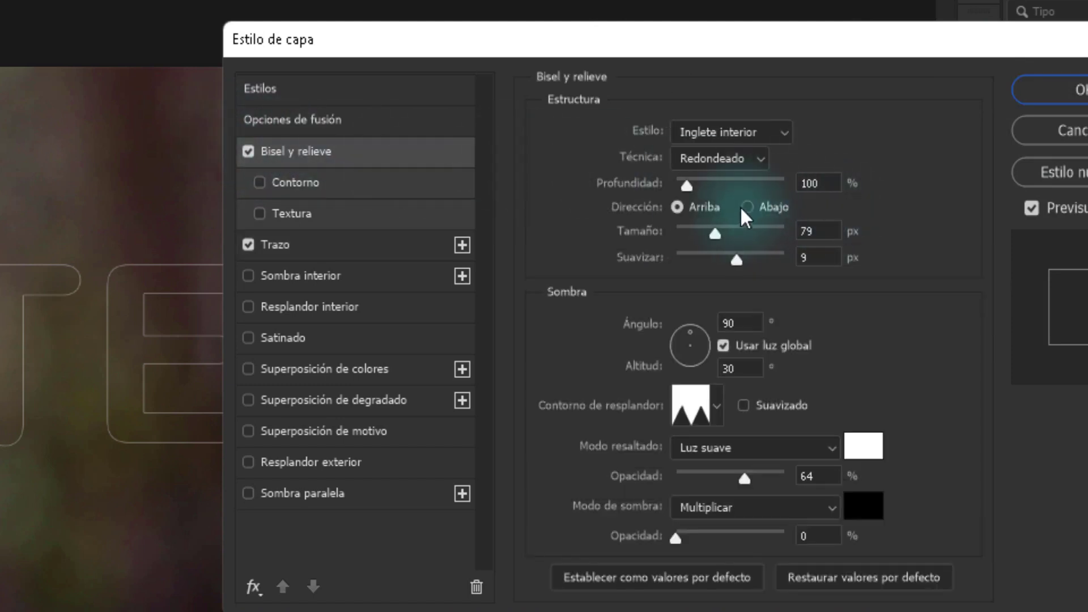
click(763, 136)
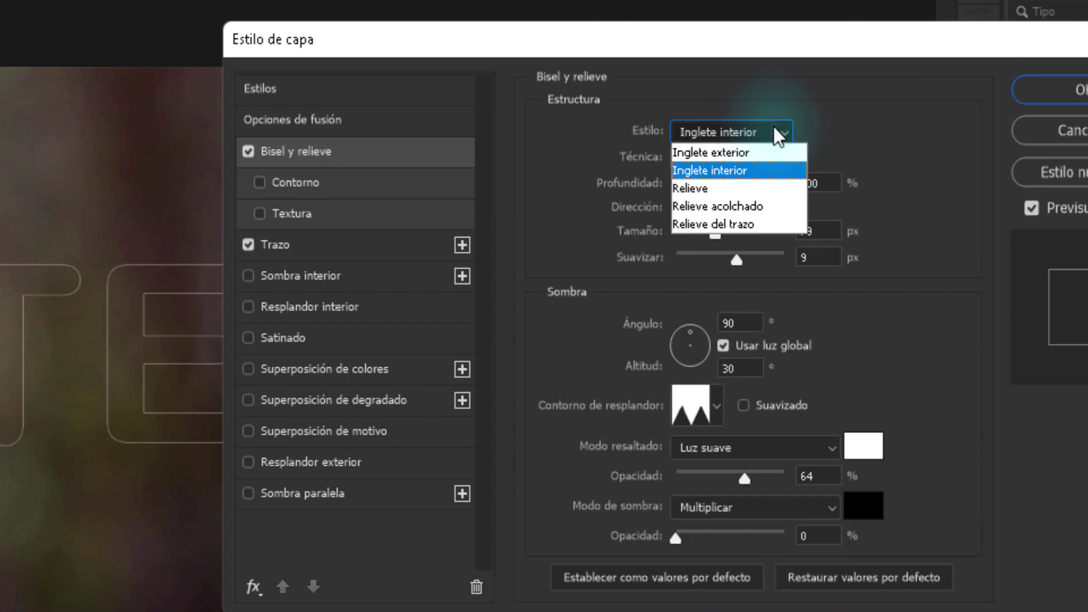
click(743, 171)
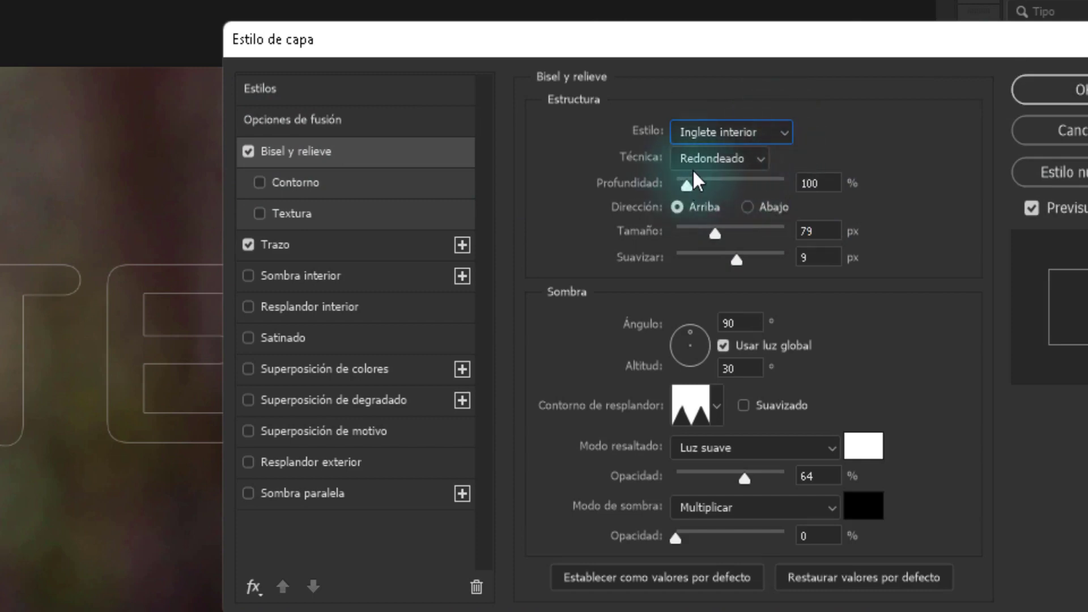
click(752, 165)
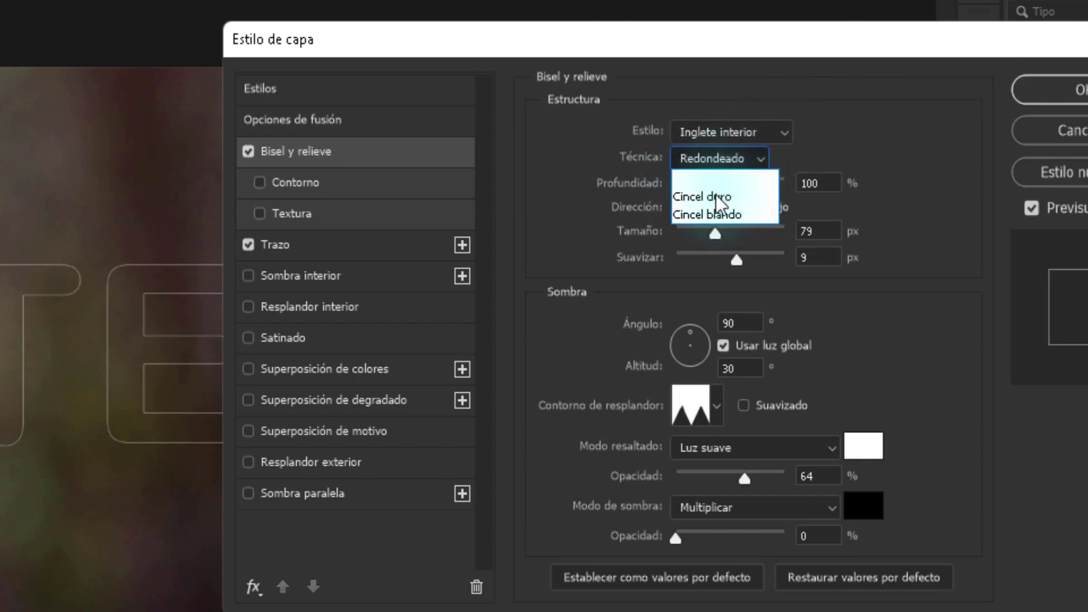
click(626, 202)
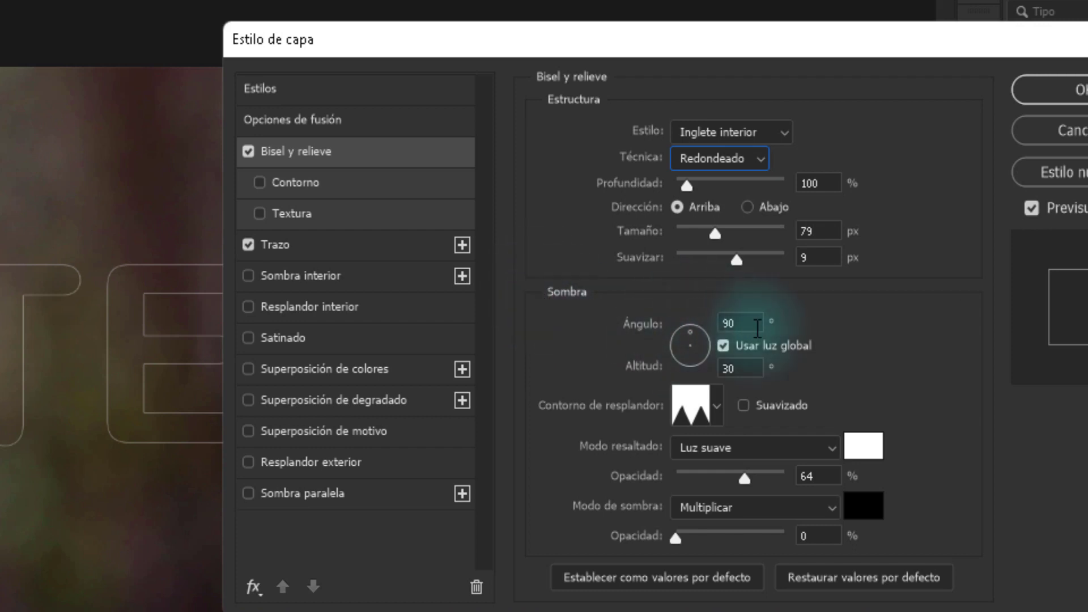
Set the bevel shading to 131° angle, 32° altitude, with Dientes de sierra 1 gloss contour.
double_click(757, 327)
text(131)
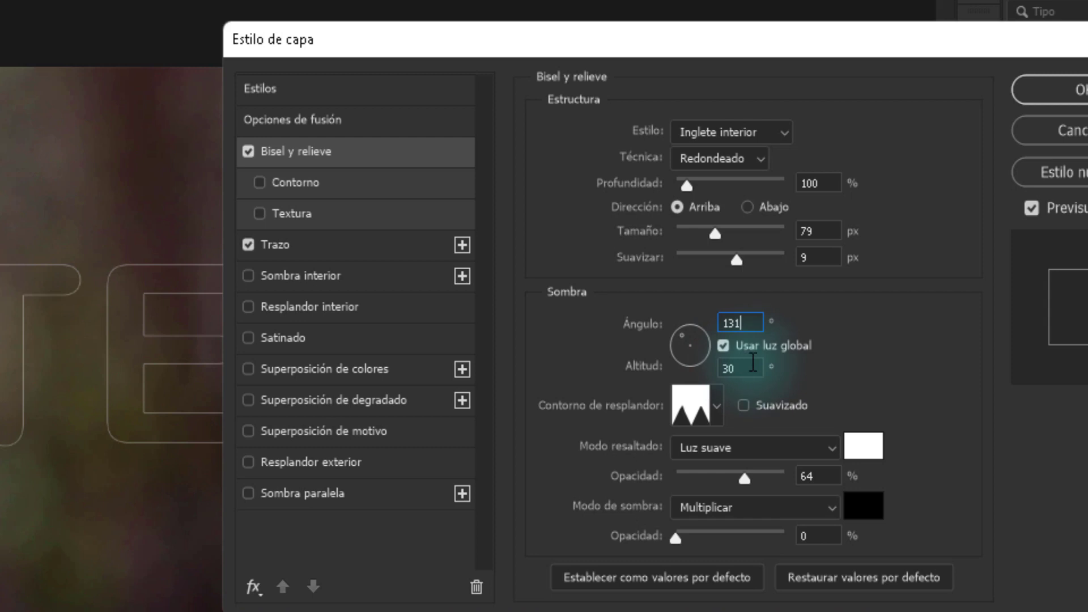
key(Tab)
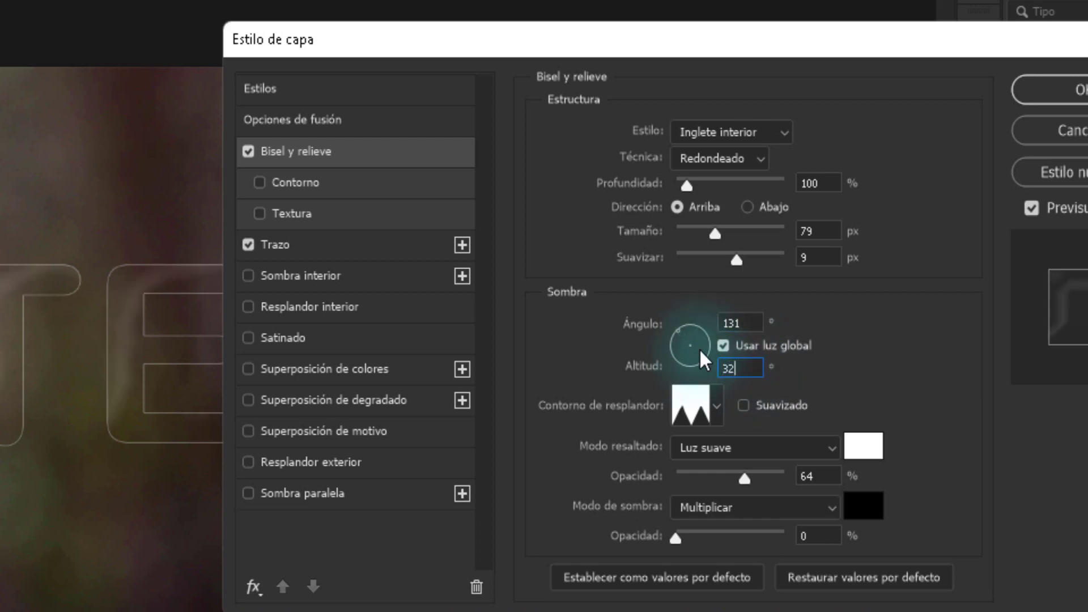
key(Up)
key(Up)
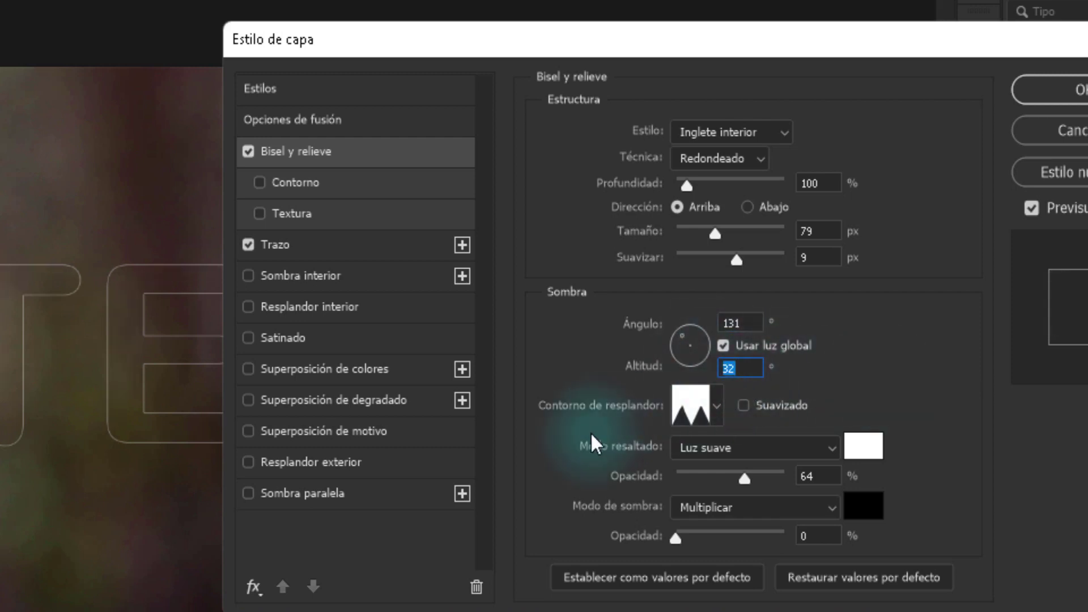
click(718, 407)
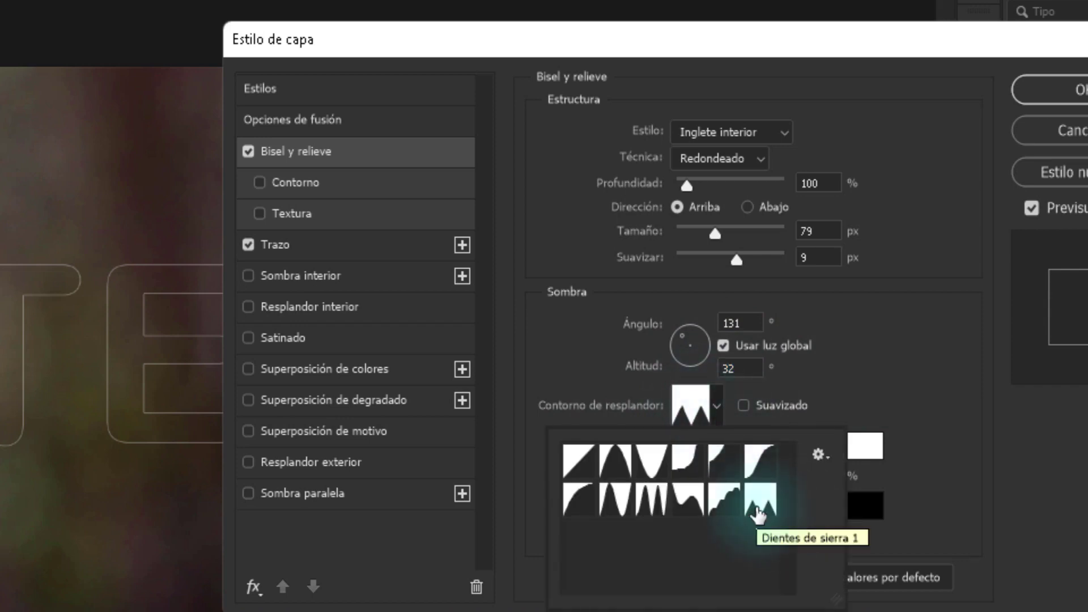
click(913, 372)
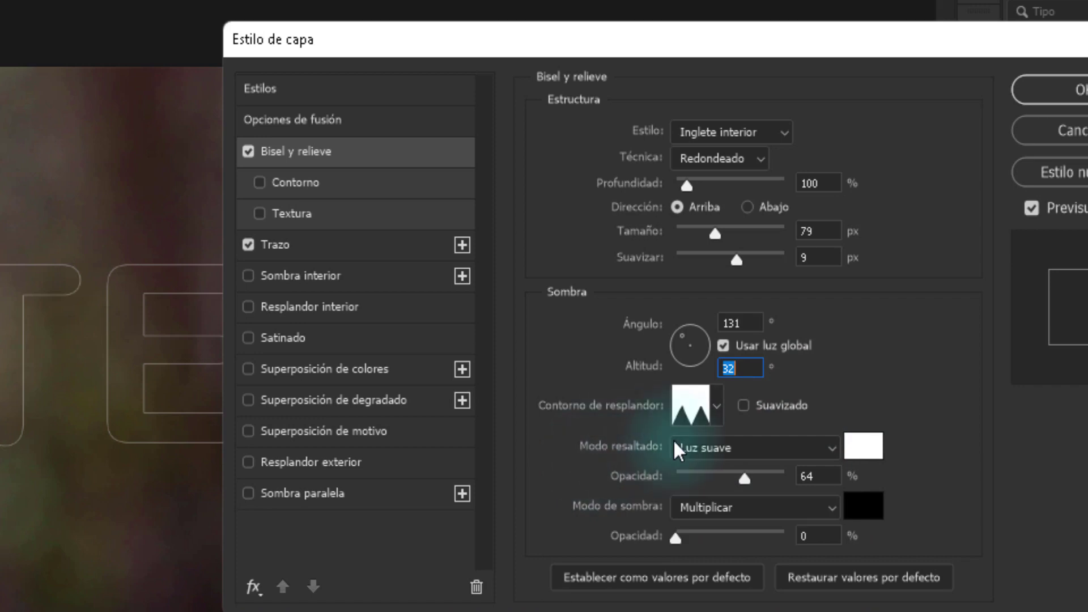
Keep a white Luz suave highlight and enable the bevel's Contorno option.
click(701, 450)
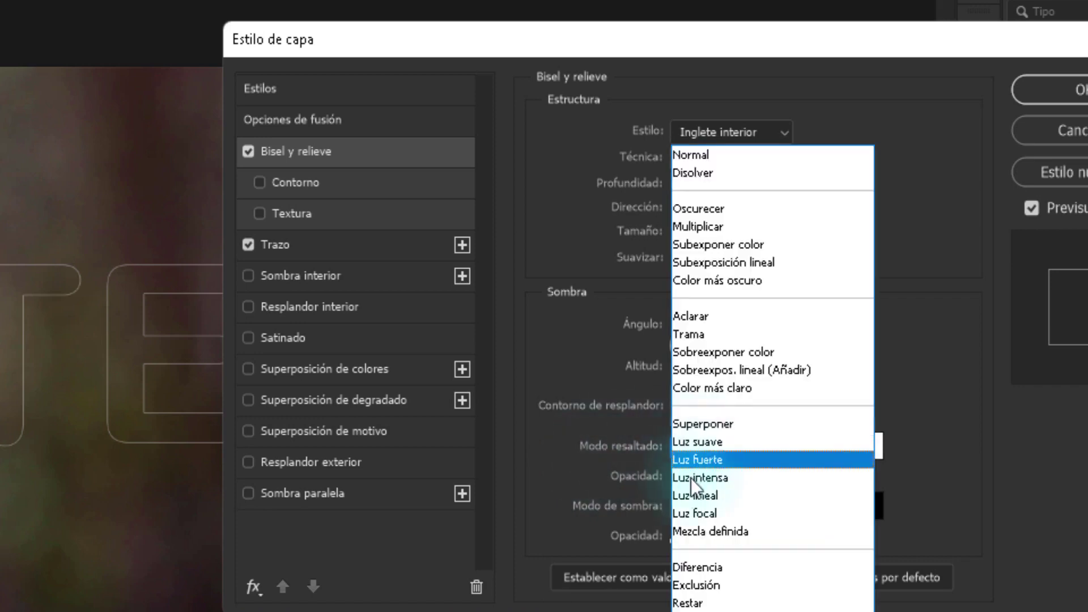
click(699, 441)
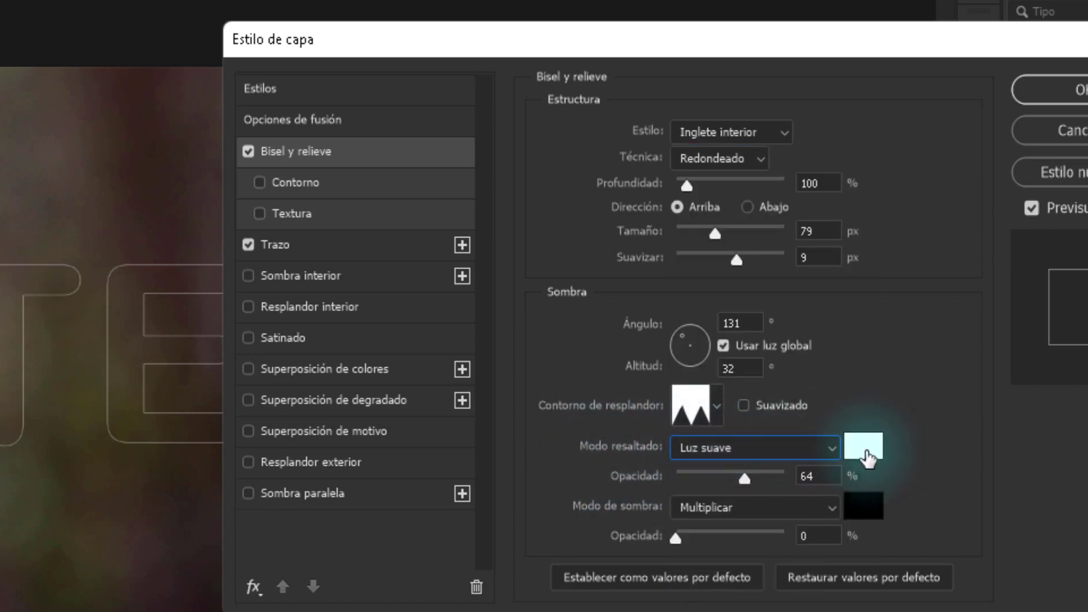
click(863, 447)
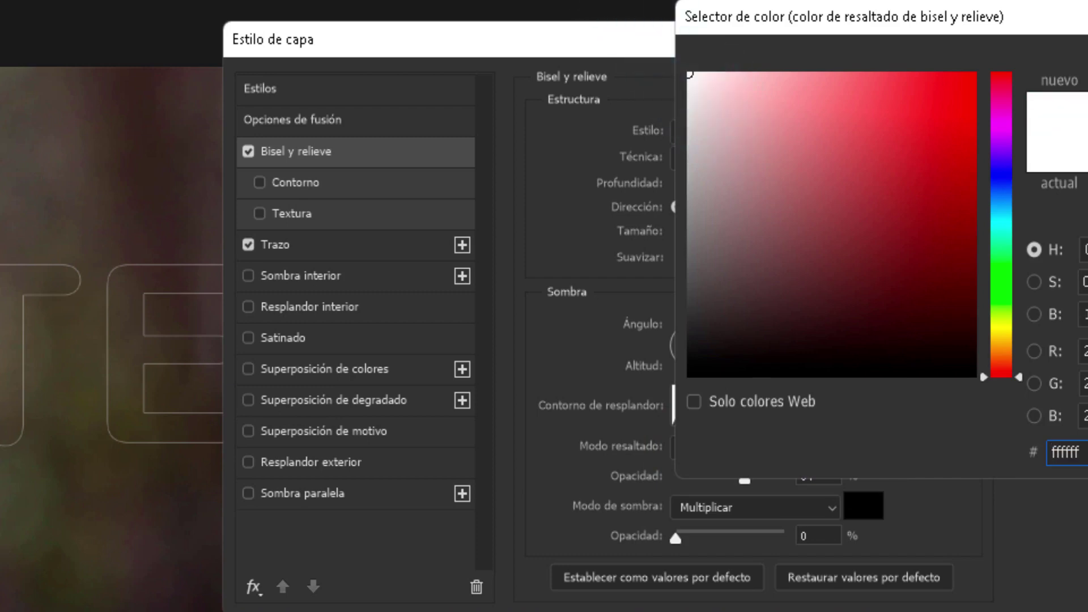
key(Return)
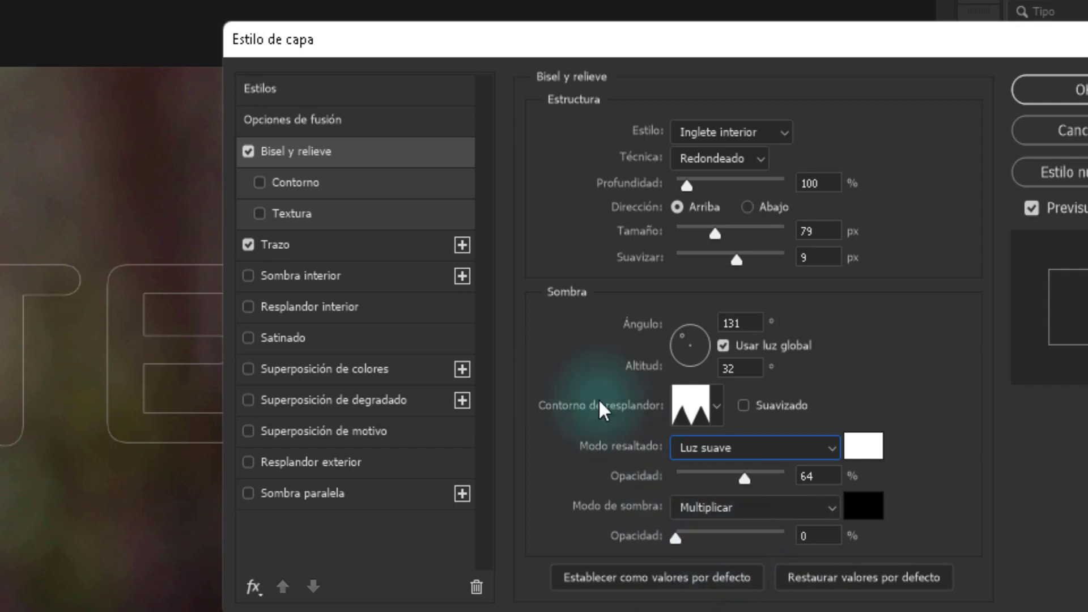
click(277, 182)
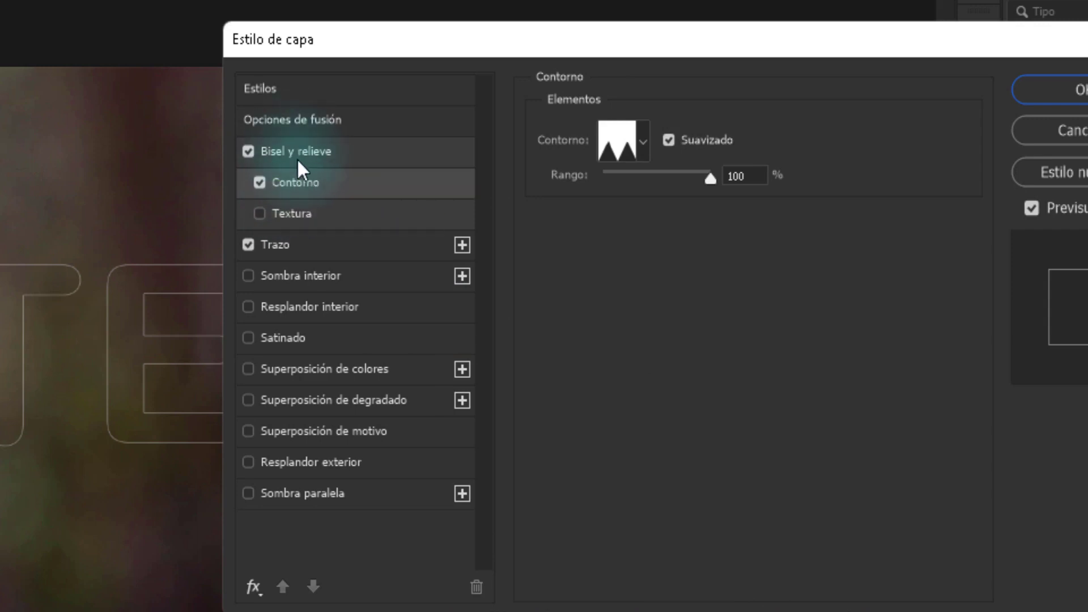
click(630, 142)
click(758, 47)
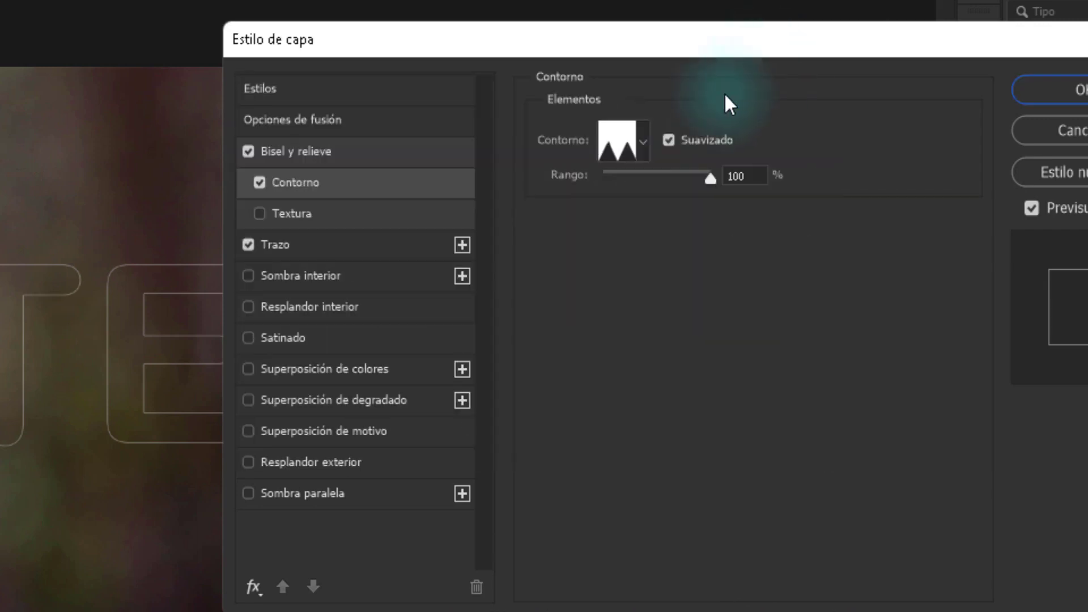
click(643, 141)
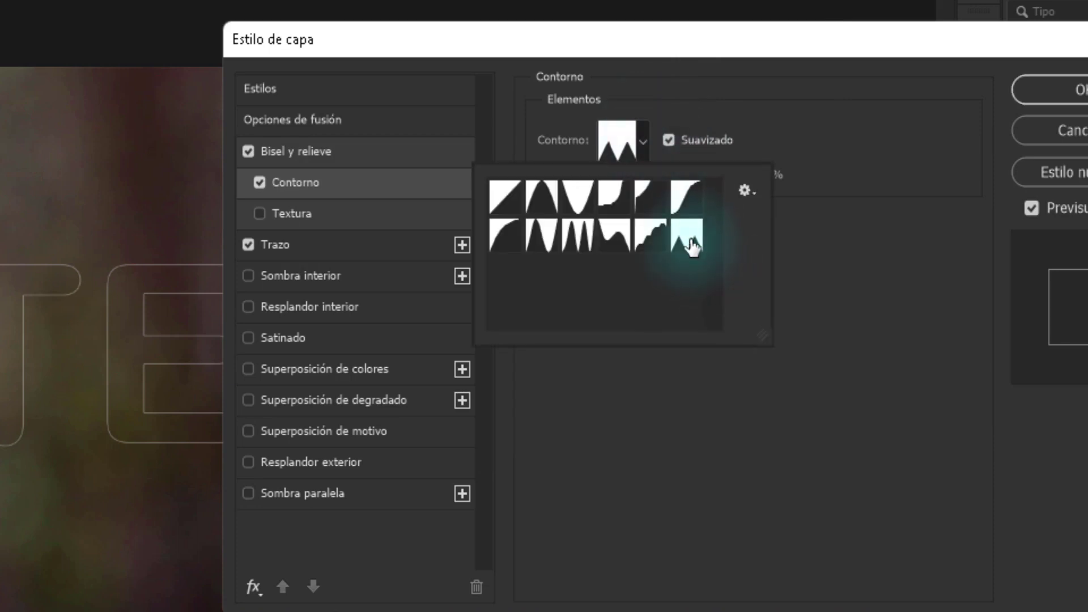
click(805, 131)
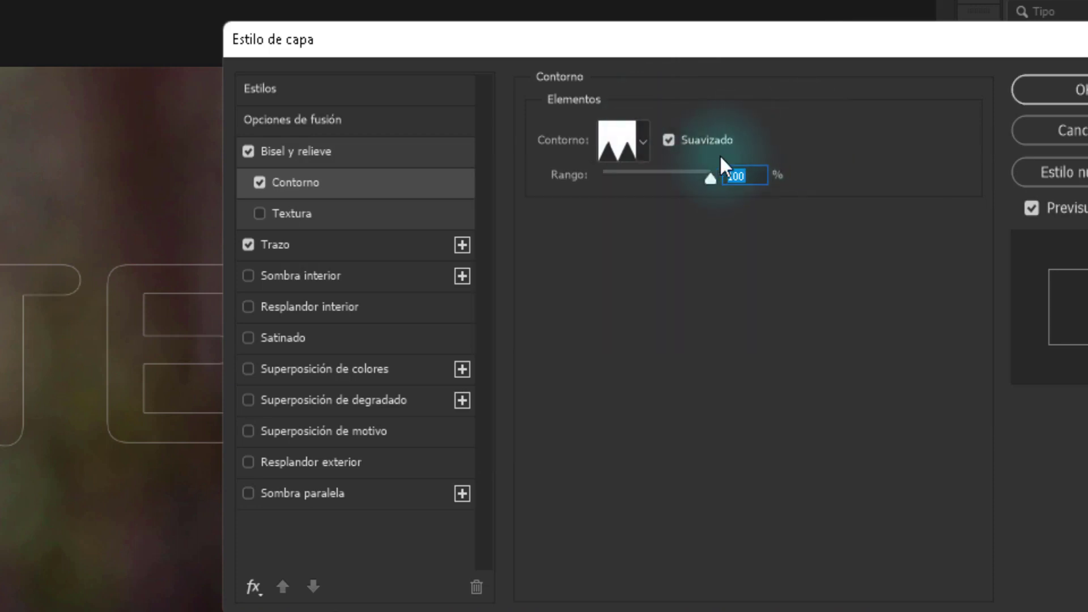
click(754, 176)
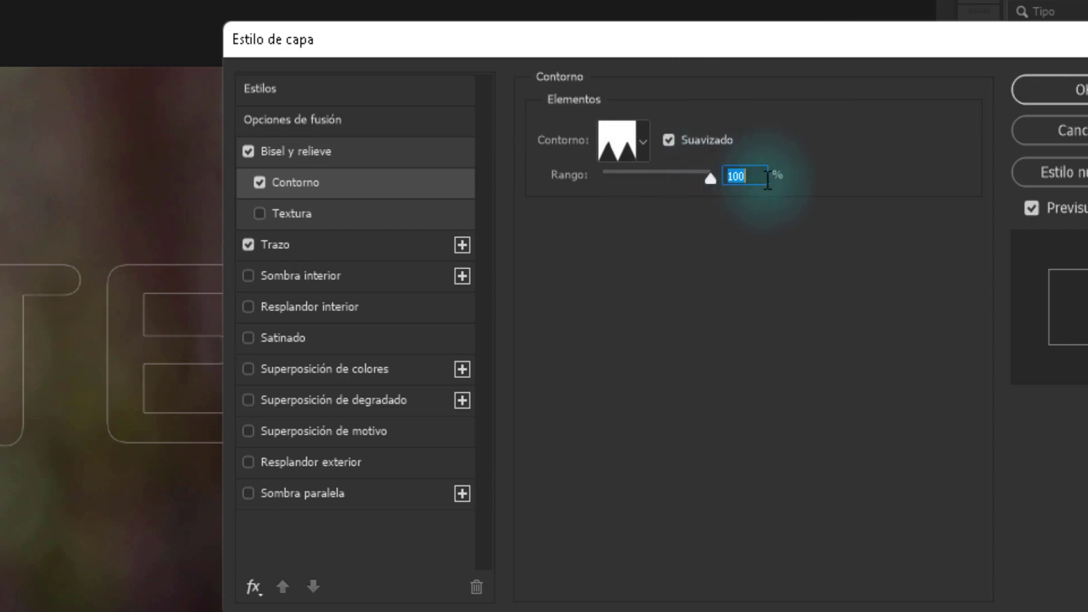
key(ctrl+a)
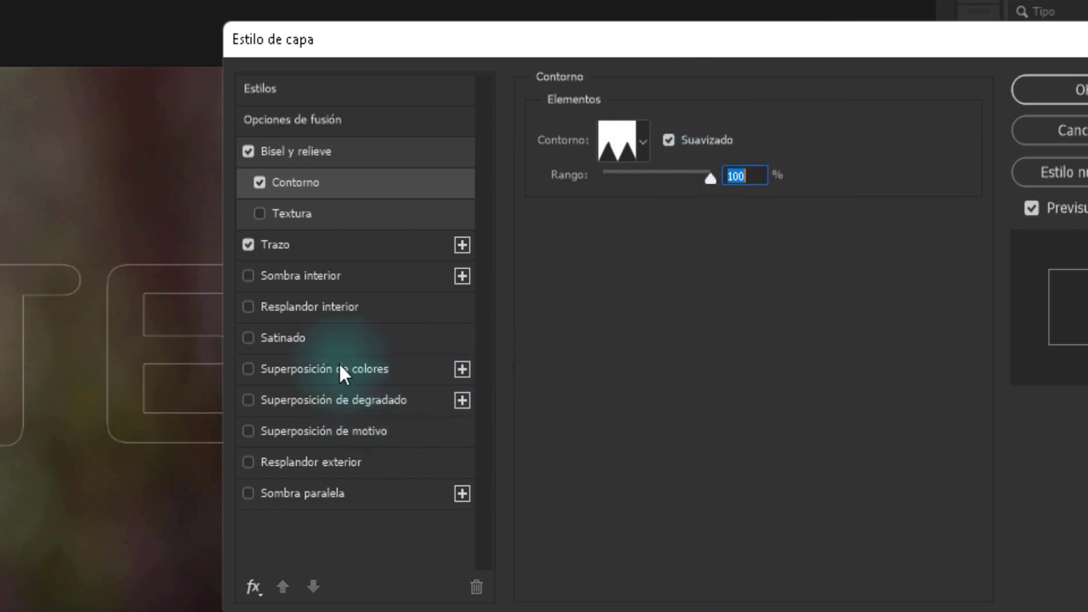
Add a white inner glow in Trama blend mode.
click(312, 307)
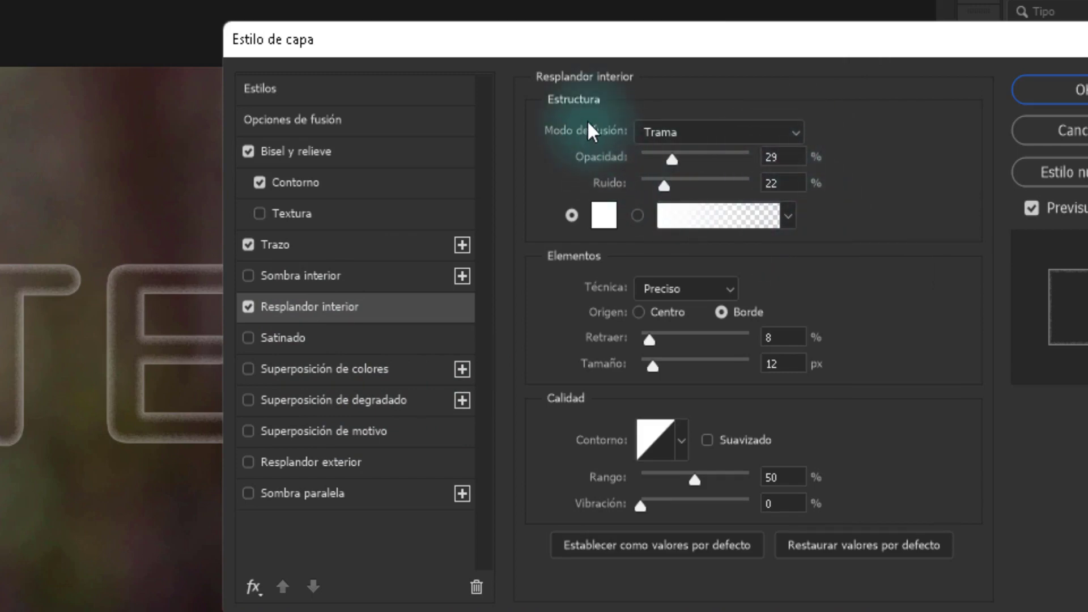
click(702, 137)
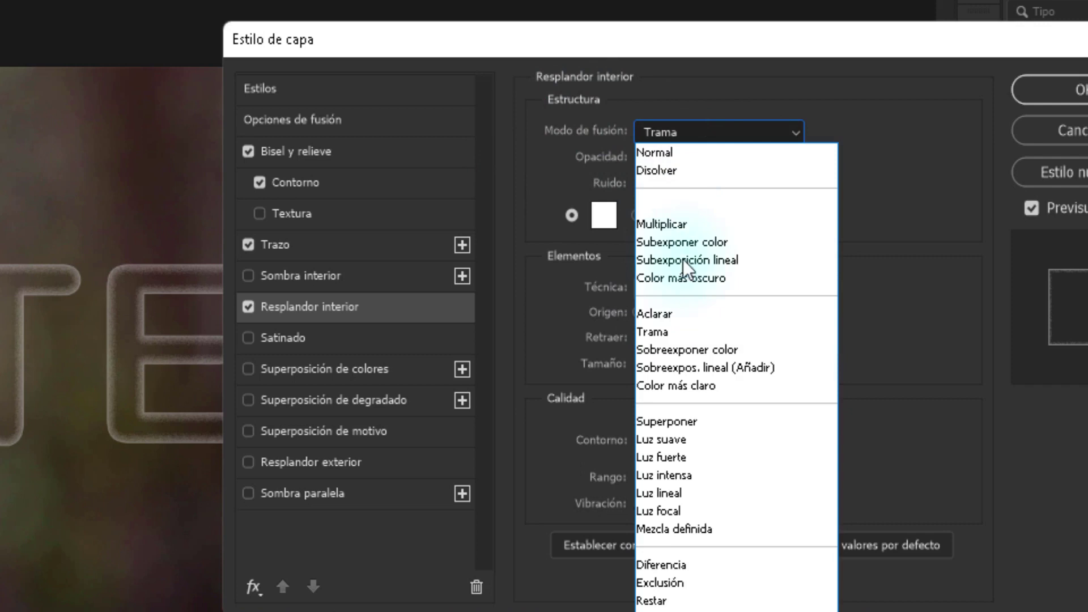
click(638, 334)
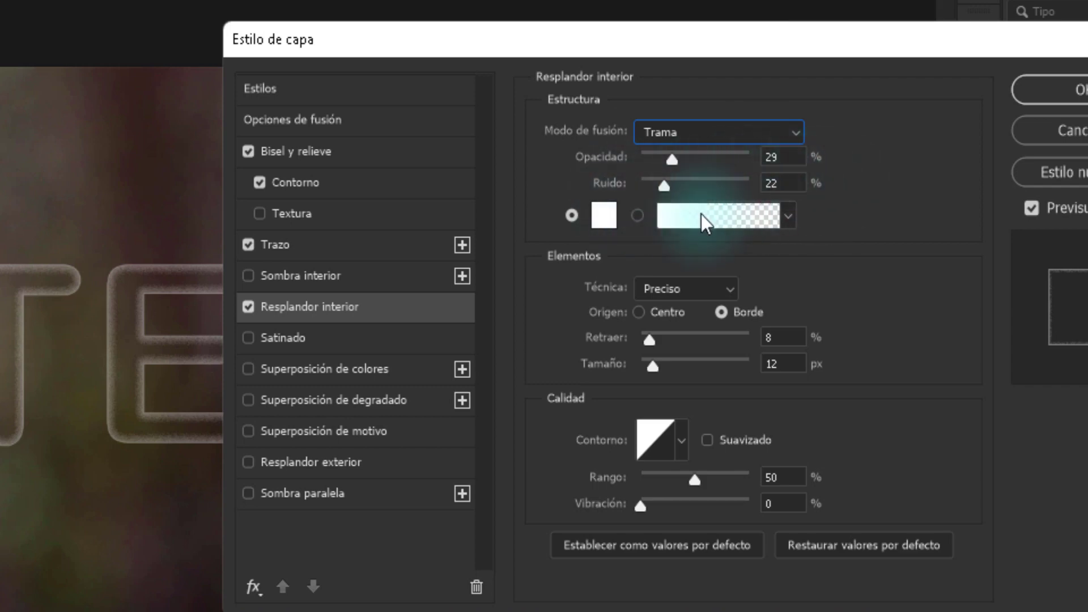
click(603, 215)
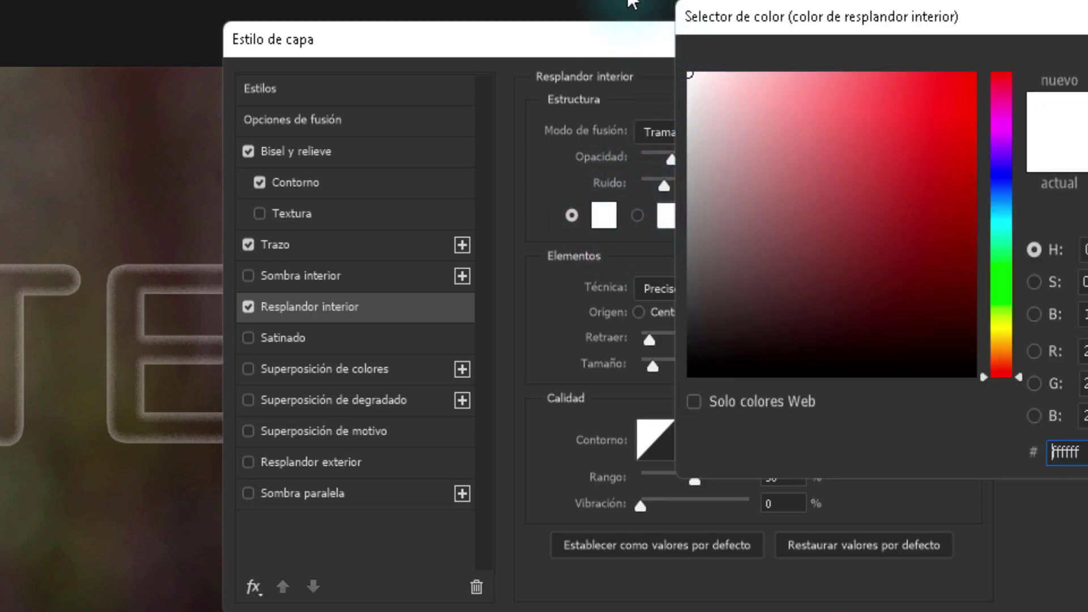
key(Return)
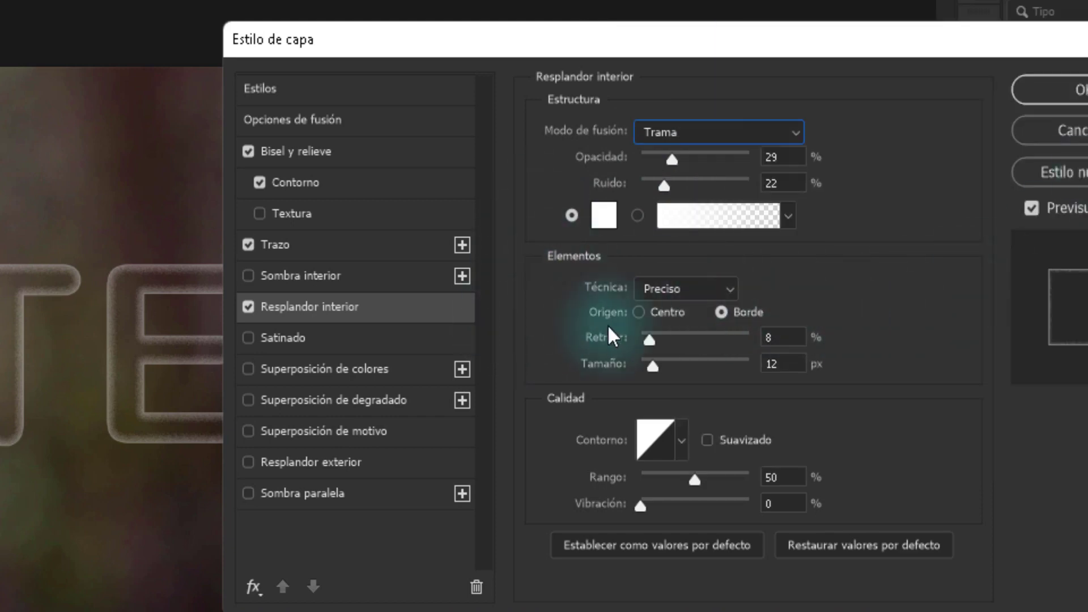
Set the inner glow to Preciso technique, choke 8, with the Lineal contour.
click(695, 295)
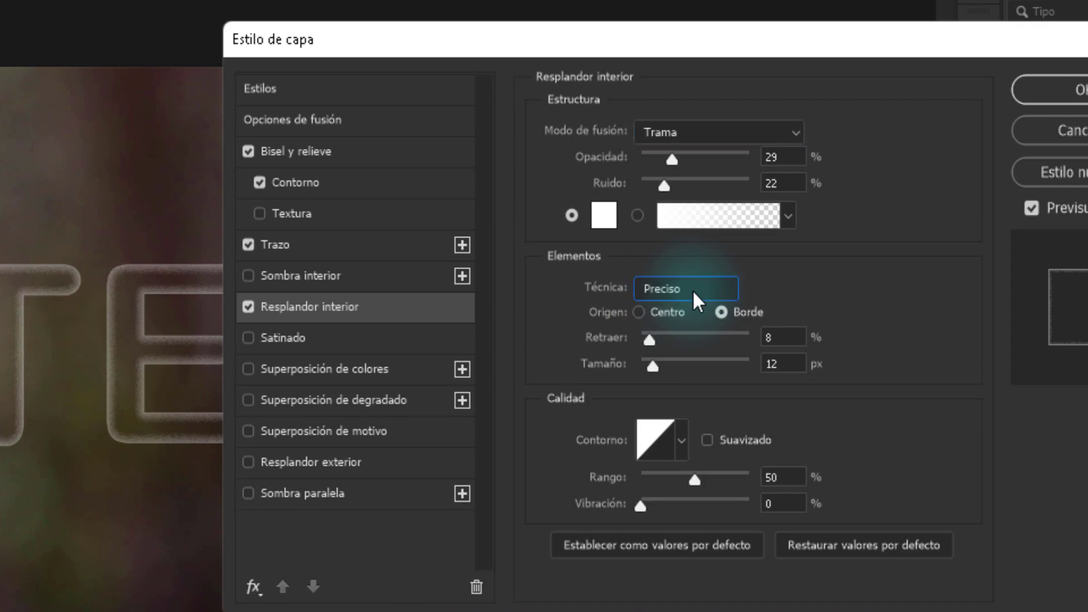
click(687, 328)
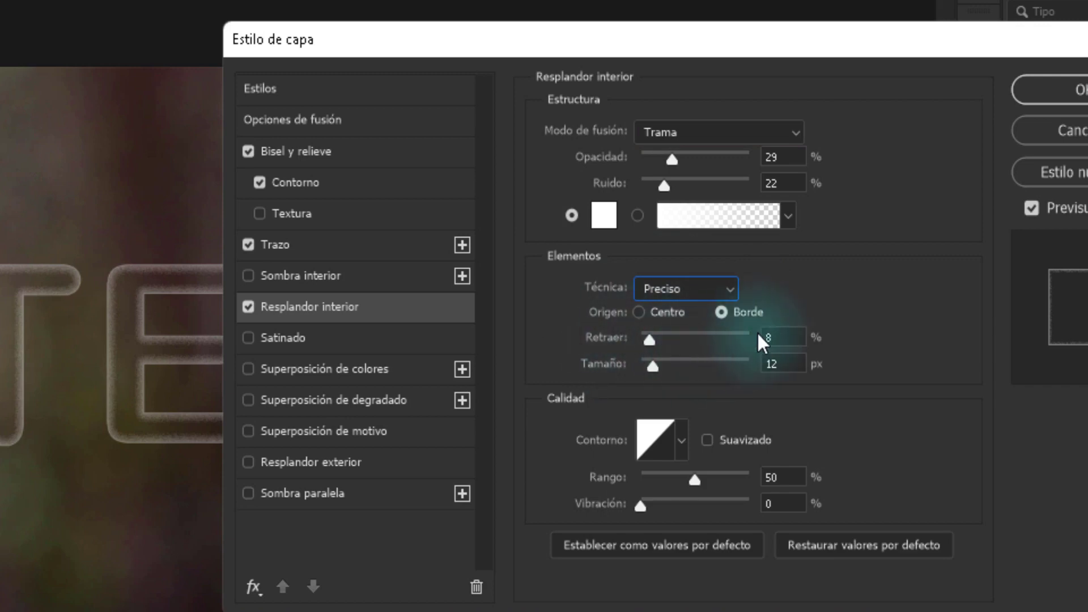
double_click(788, 337)
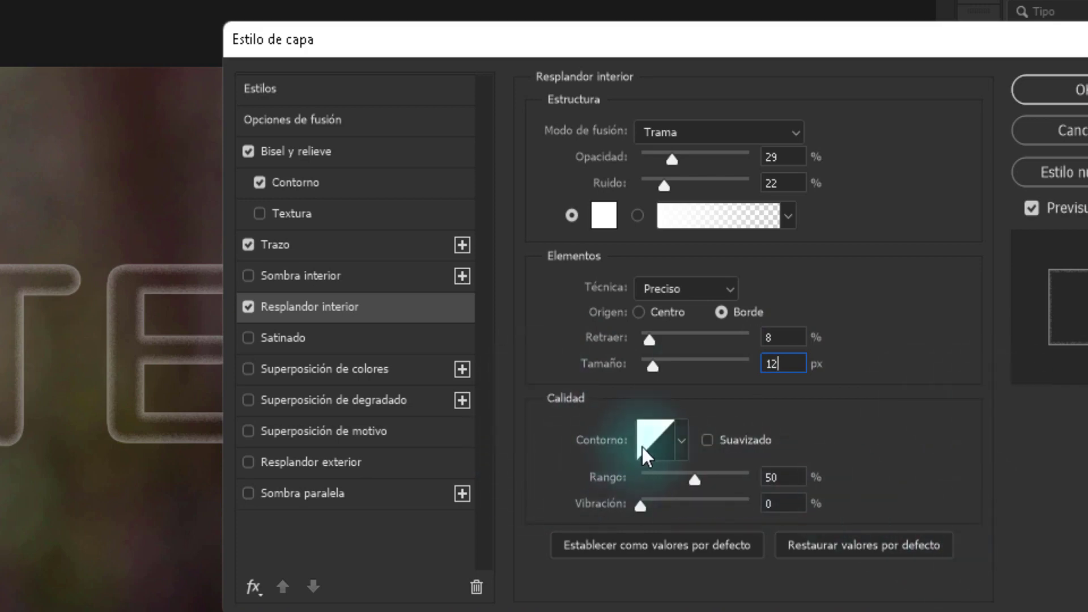
click(682, 446)
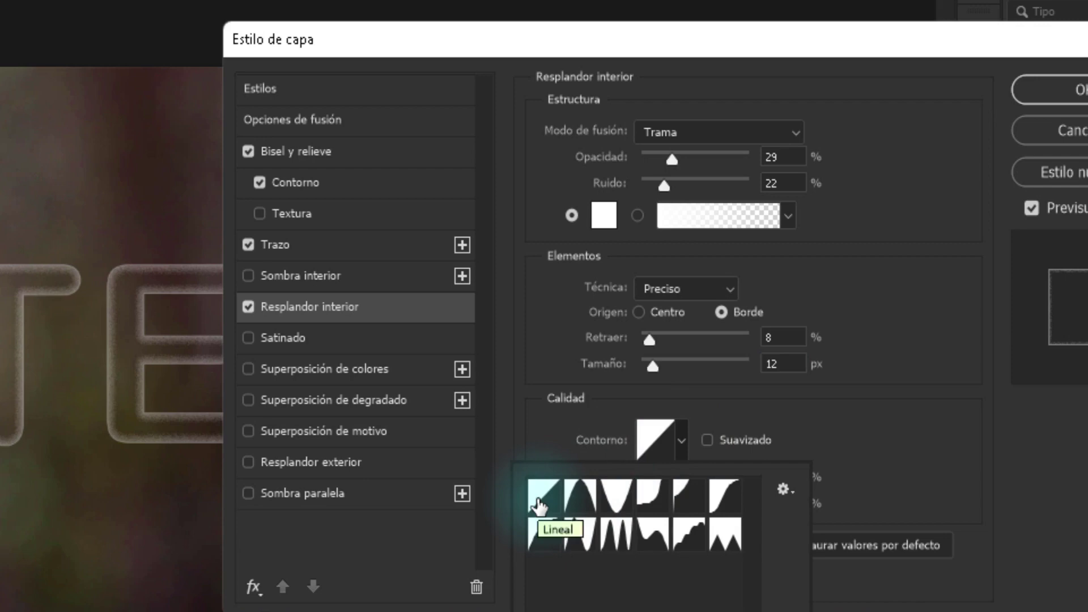
click(541, 499)
click(859, 419)
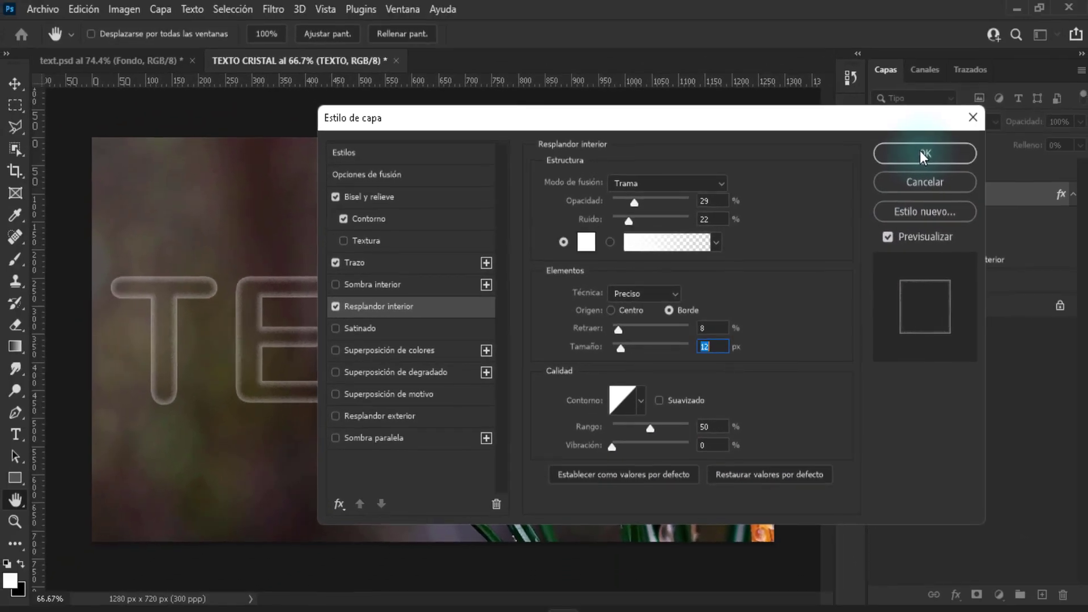
Apply TEXTO's layer styles, then show and select TEXTO copia and open its layer menu.
click(919, 151)
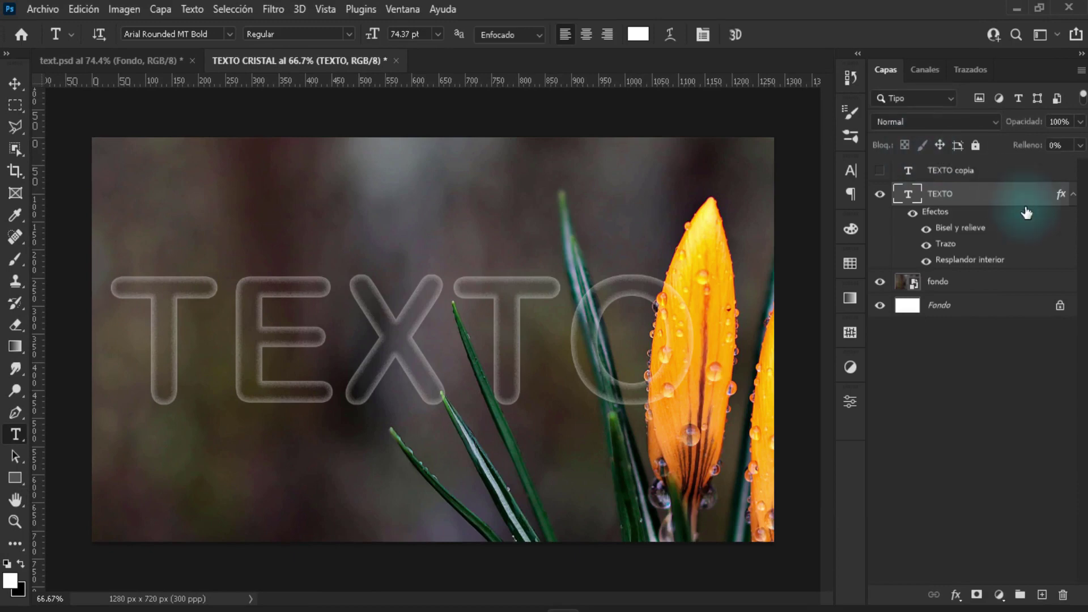
click(882, 172)
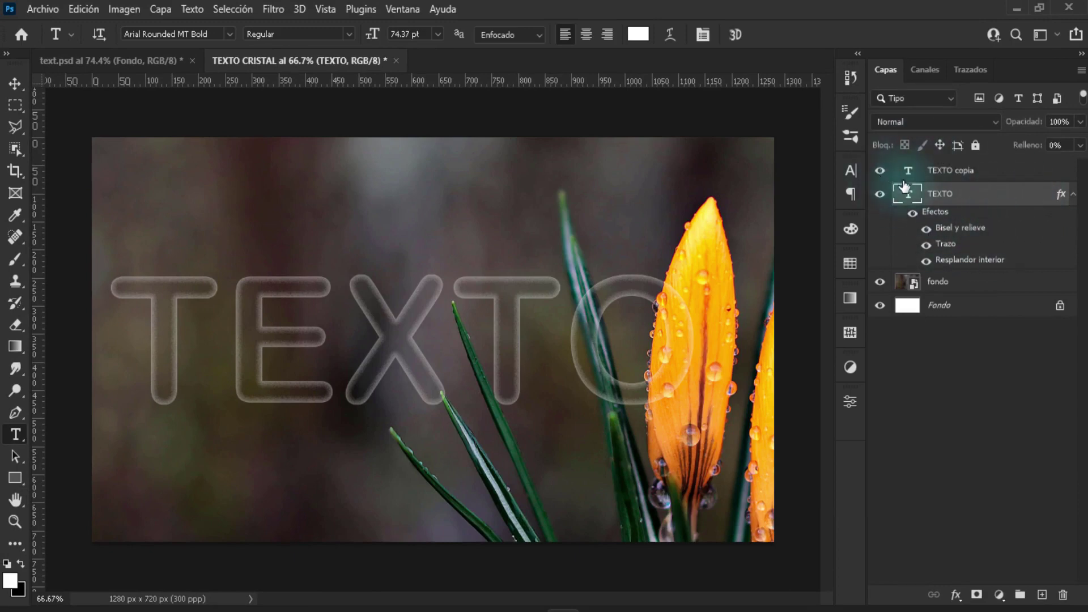
click(944, 172)
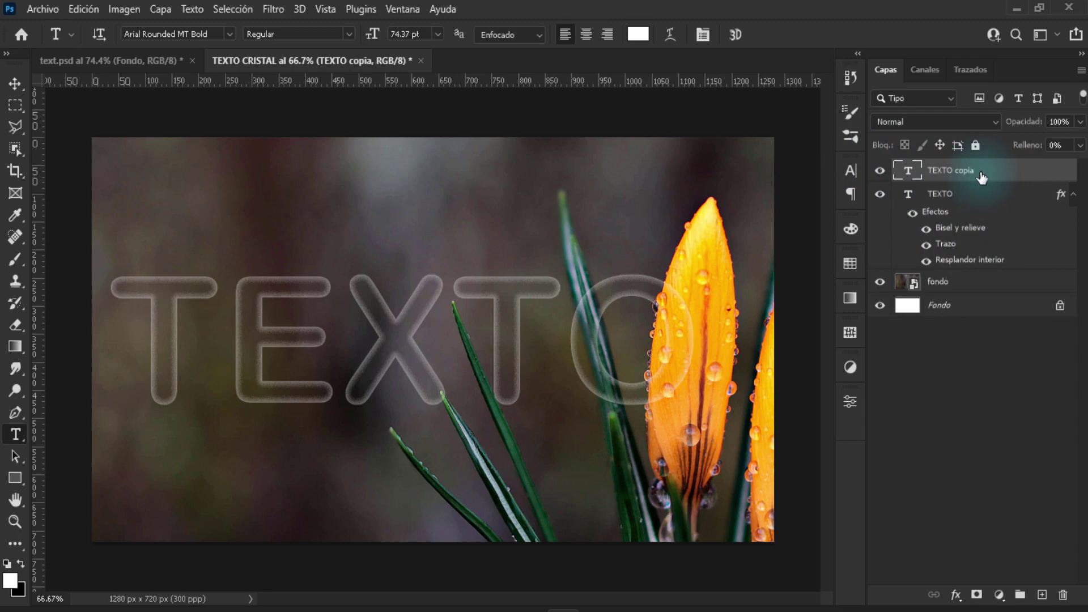
right_click(982, 178)
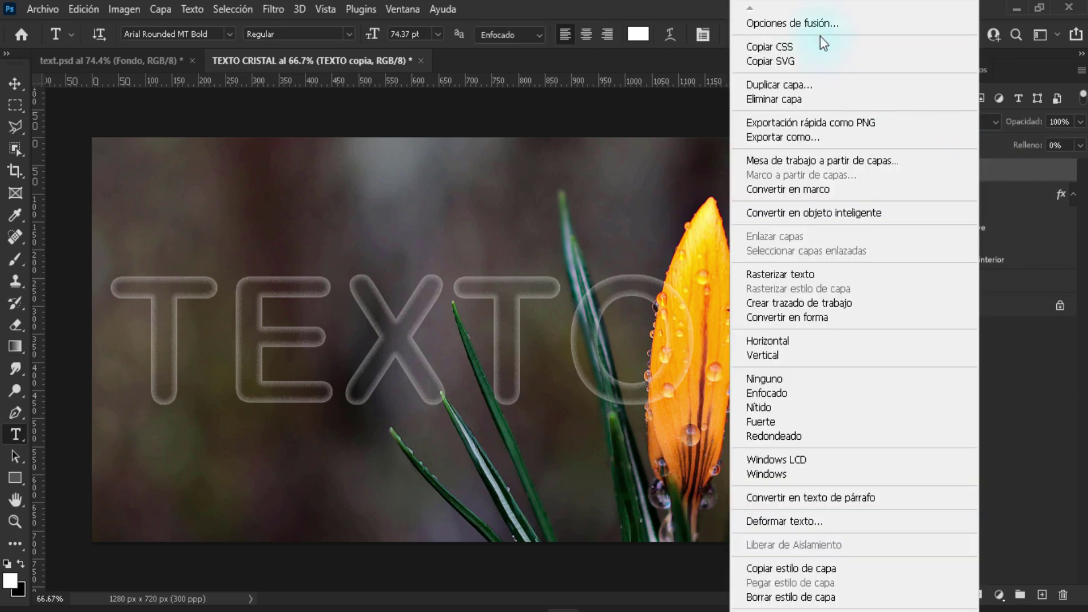
Enable Bisel y relieve on TEXTO copia from Opciones de fusión.
click(812, 23)
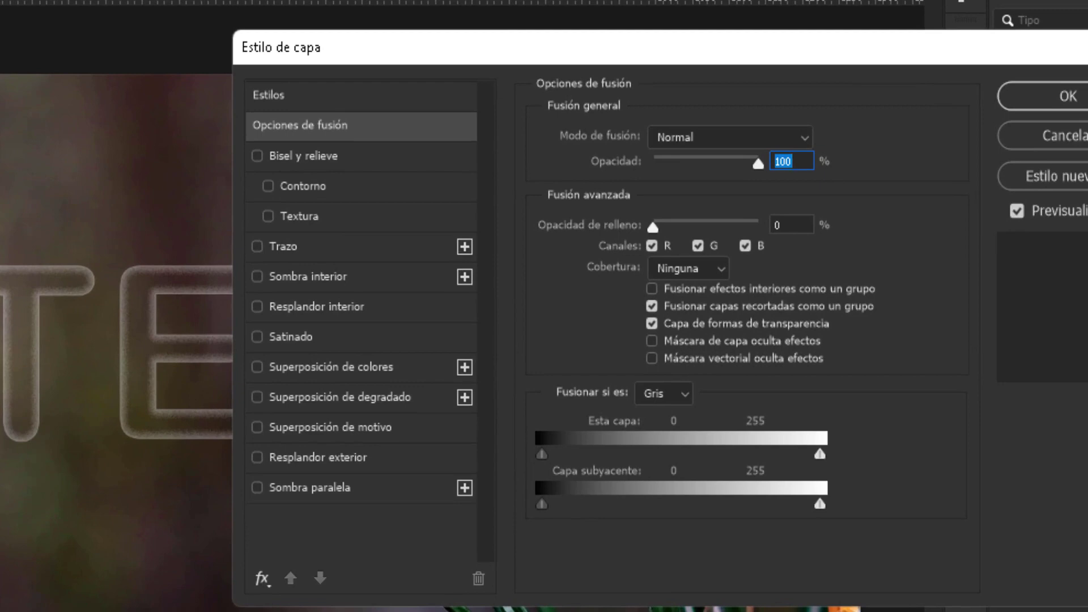
click(283, 162)
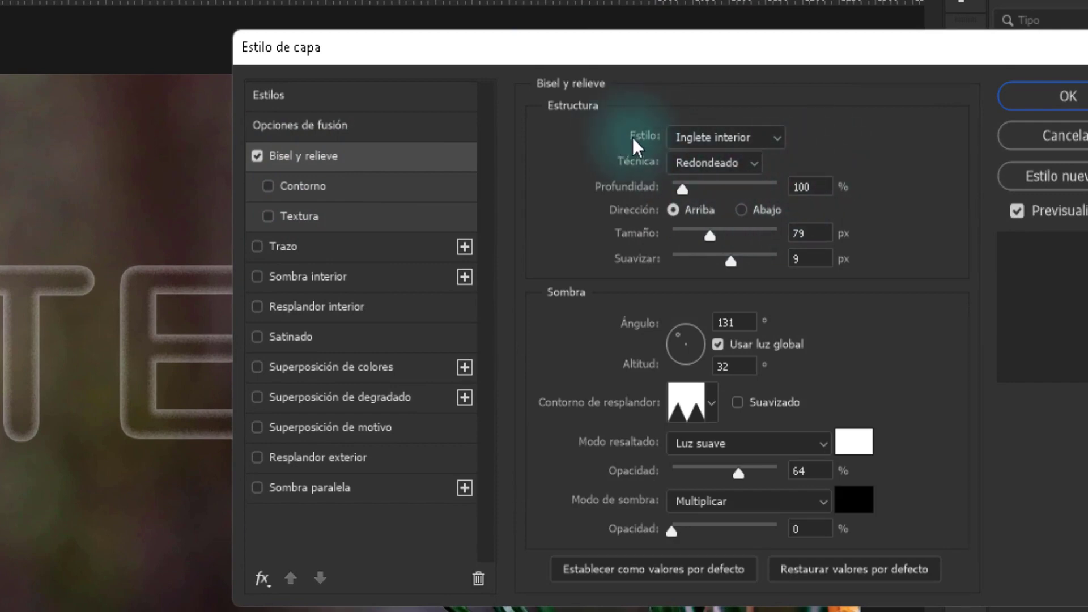
Set the bevel to Inglete interior, Redondeado, 95% depth, 29 px size, 12 px soften.
click(688, 137)
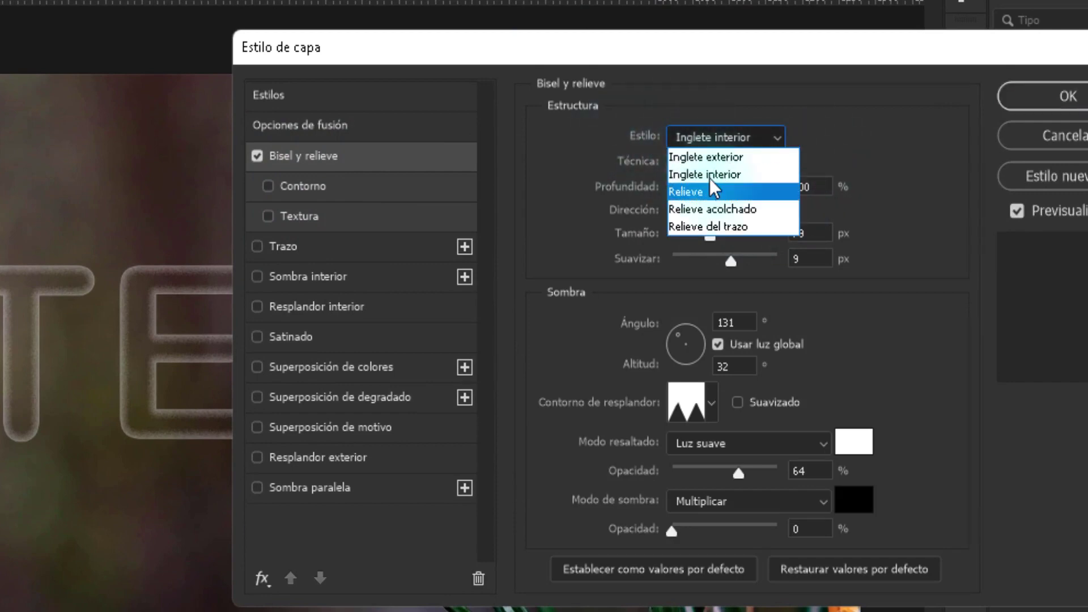
click(709, 176)
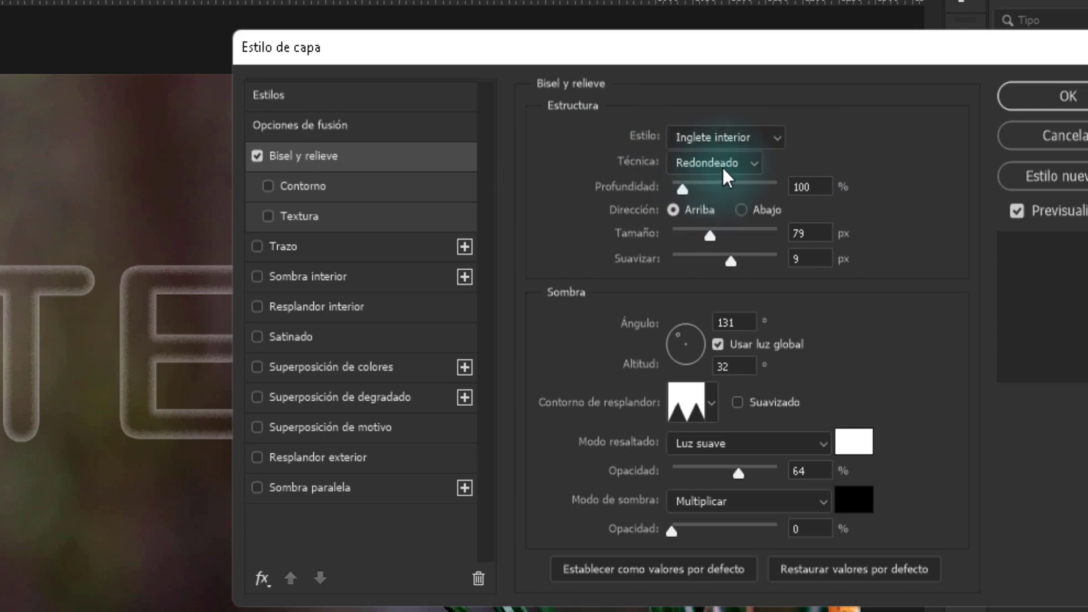
click(723, 169)
click(727, 175)
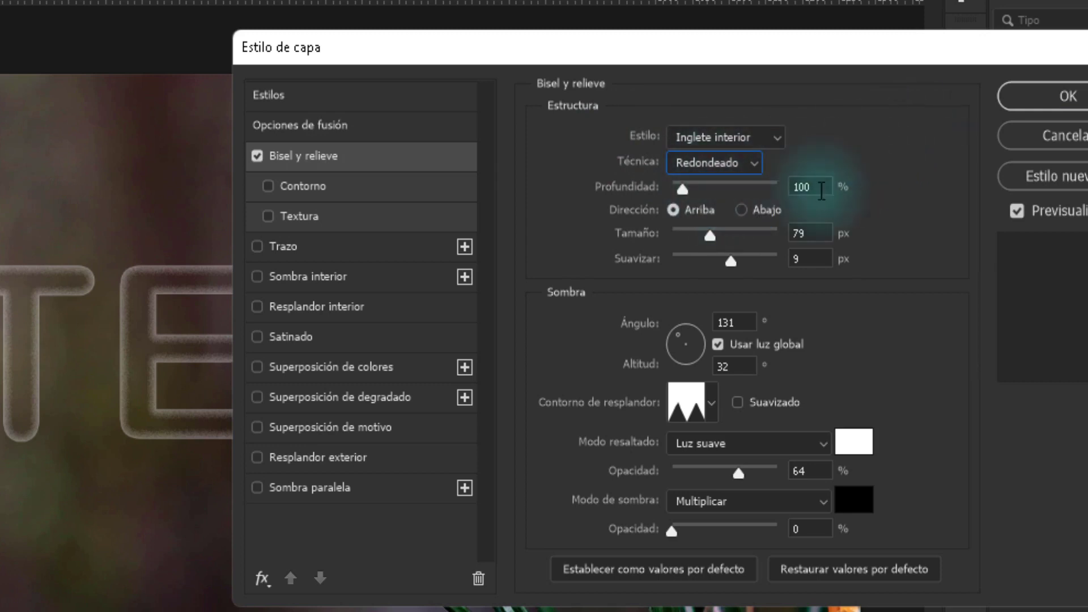
double_click(814, 186)
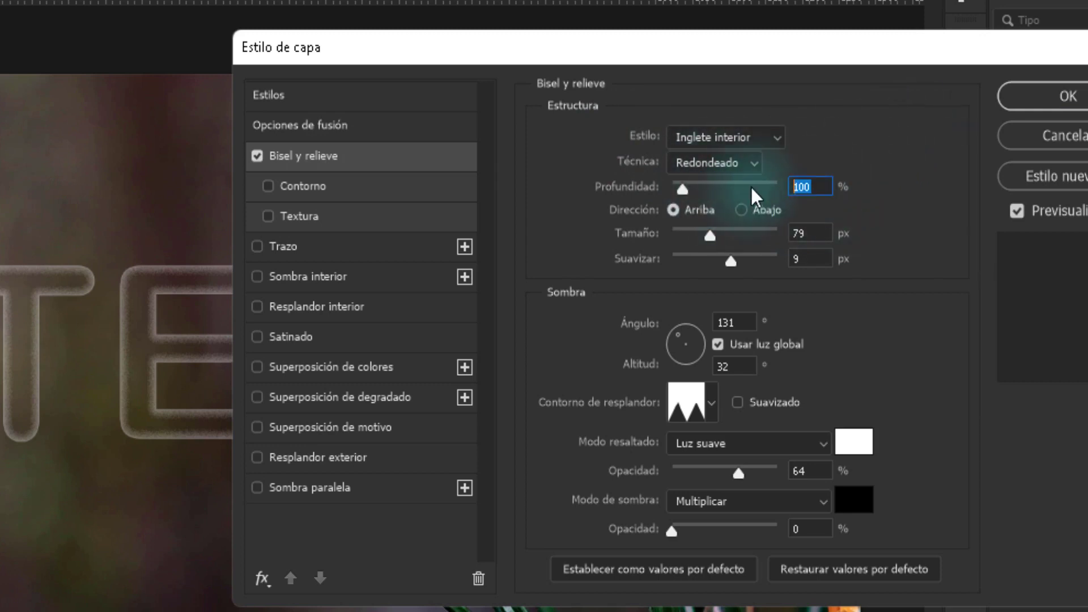
text(95)
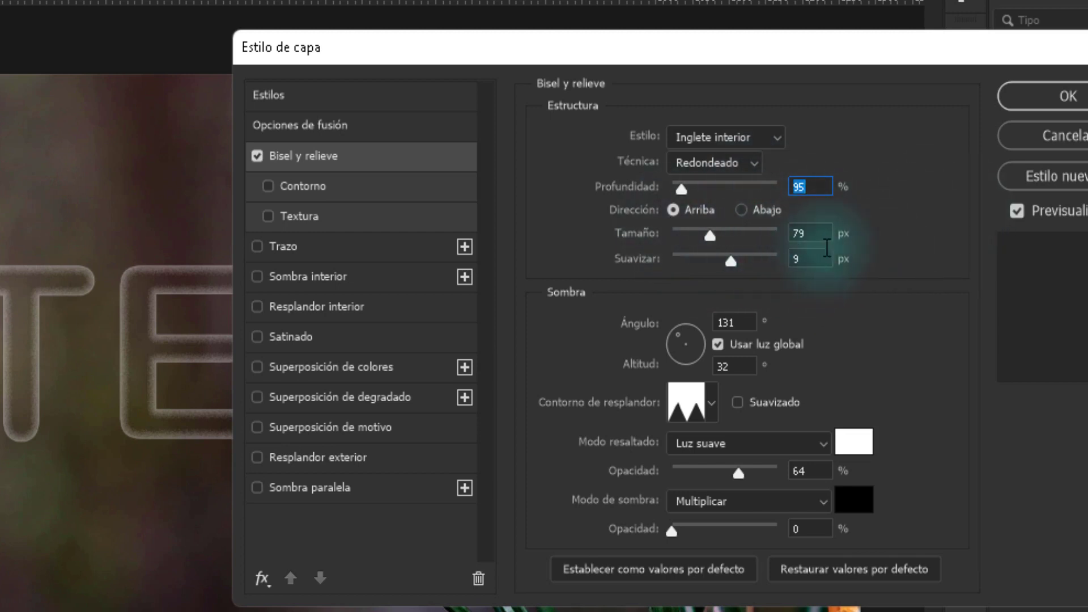
click(825, 233)
text(29)
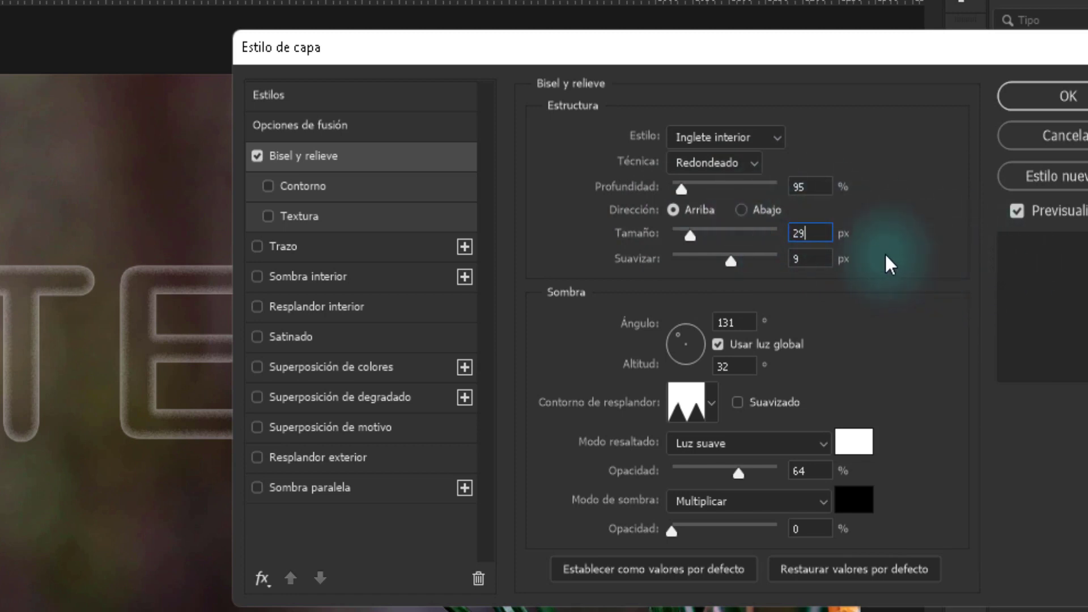
click(816, 259)
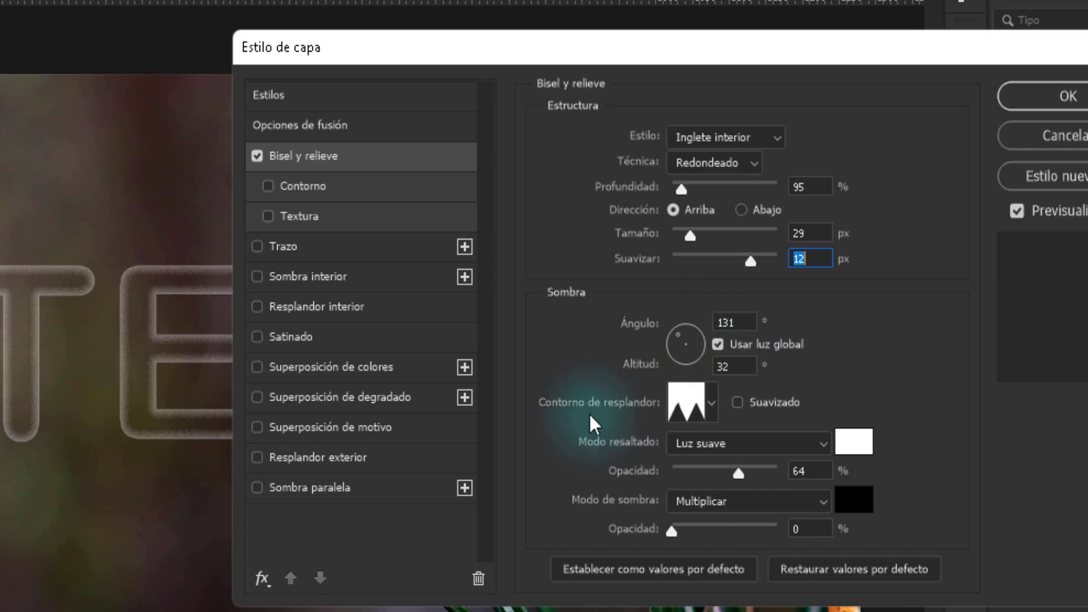
Give the bevel shading an S-curve gloss contour.
click(687, 408)
click(754, 19)
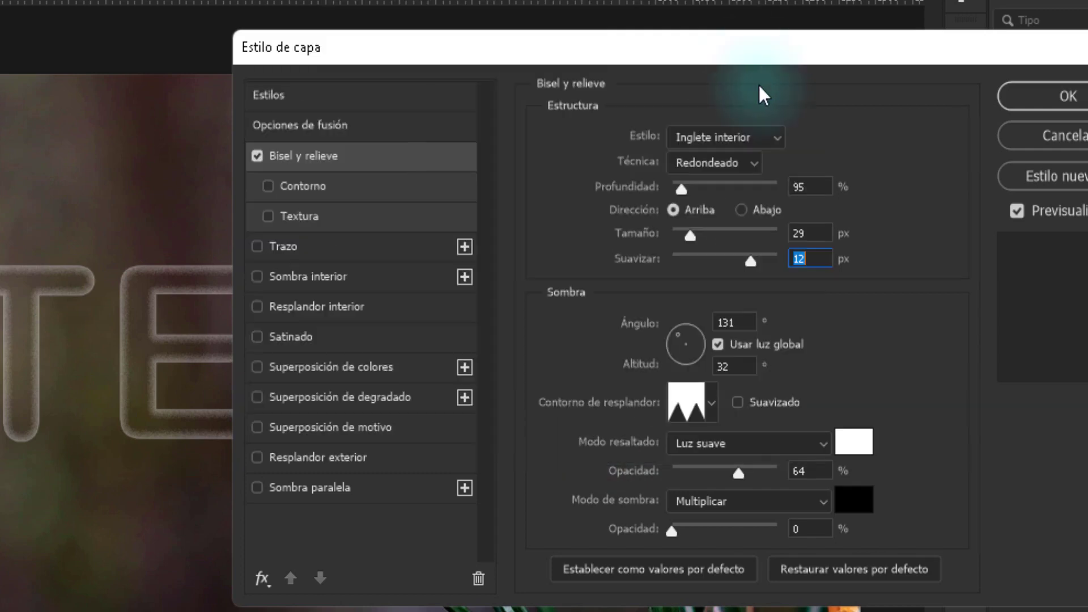
click(711, 403)
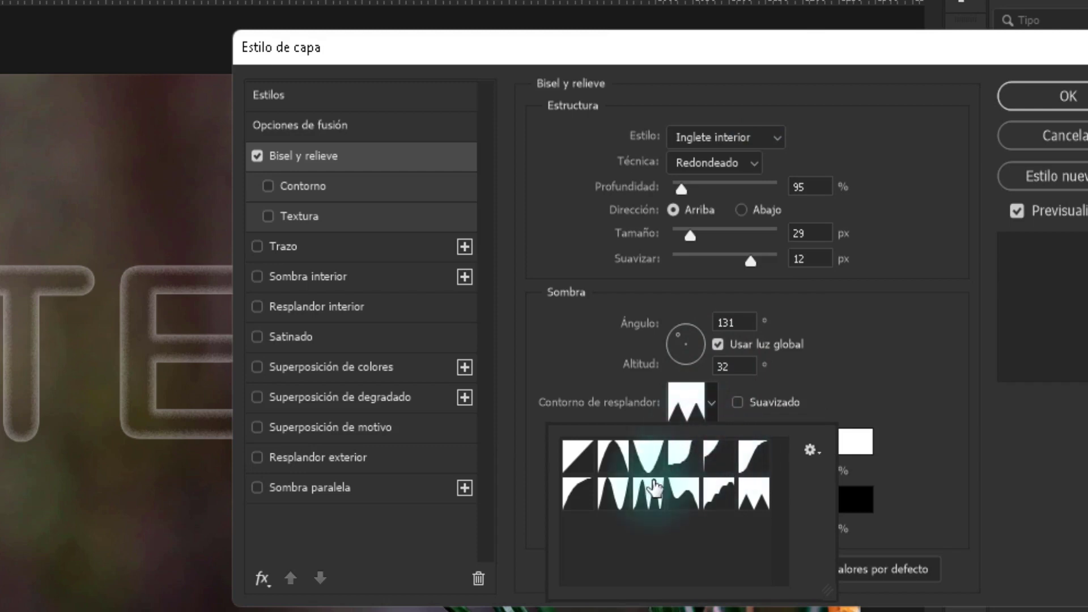
double_click(769, 462)
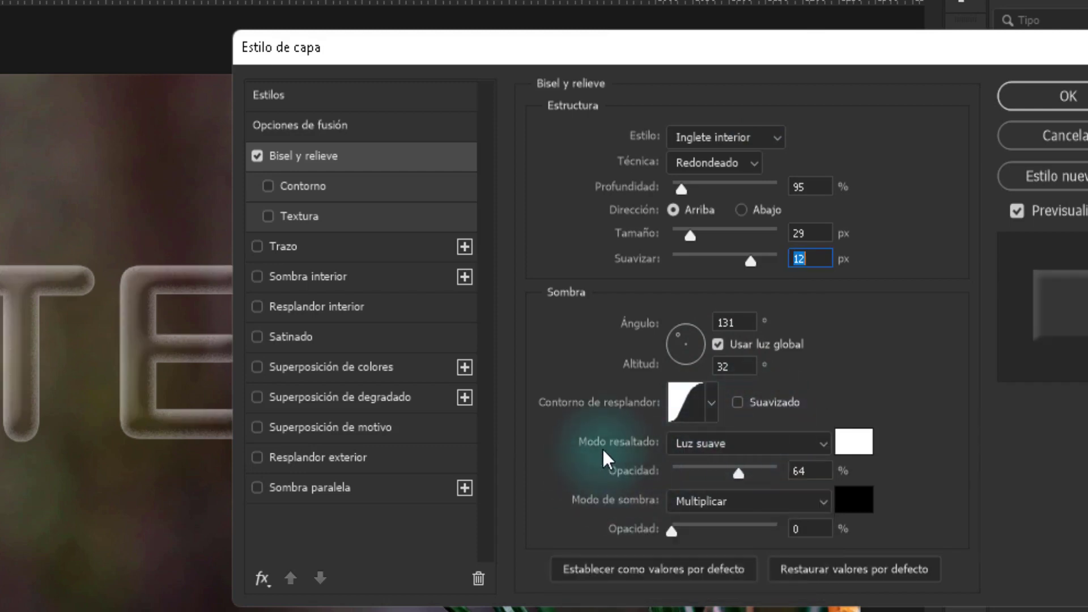
Set bevel highlights to Luz intensa and enable the Contorno sub-option.
click(754, 447)
click(729, 467)
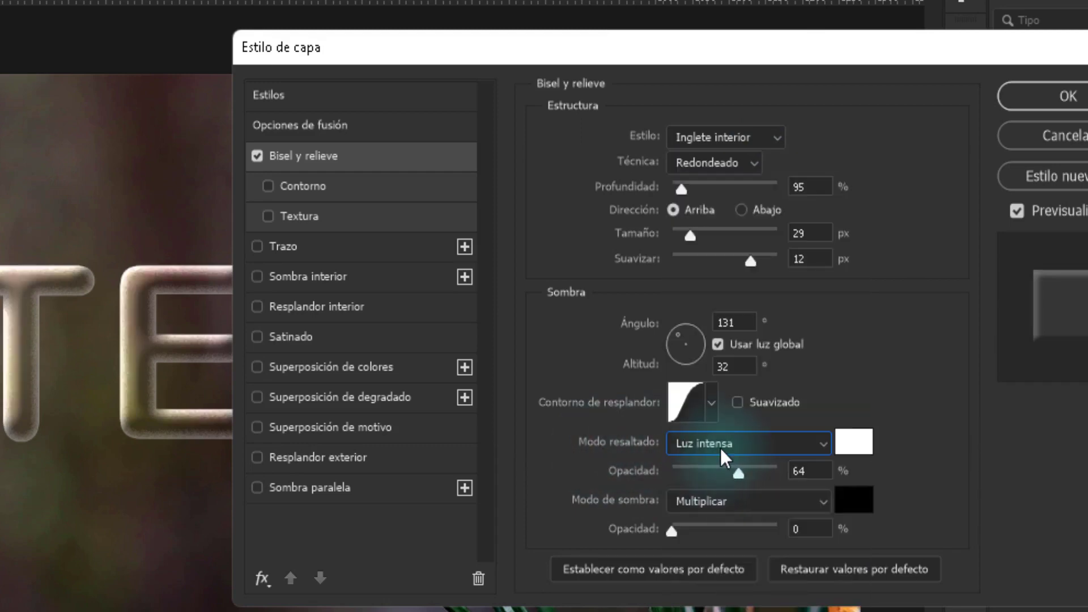
click(720, 447)
click(720, 466)
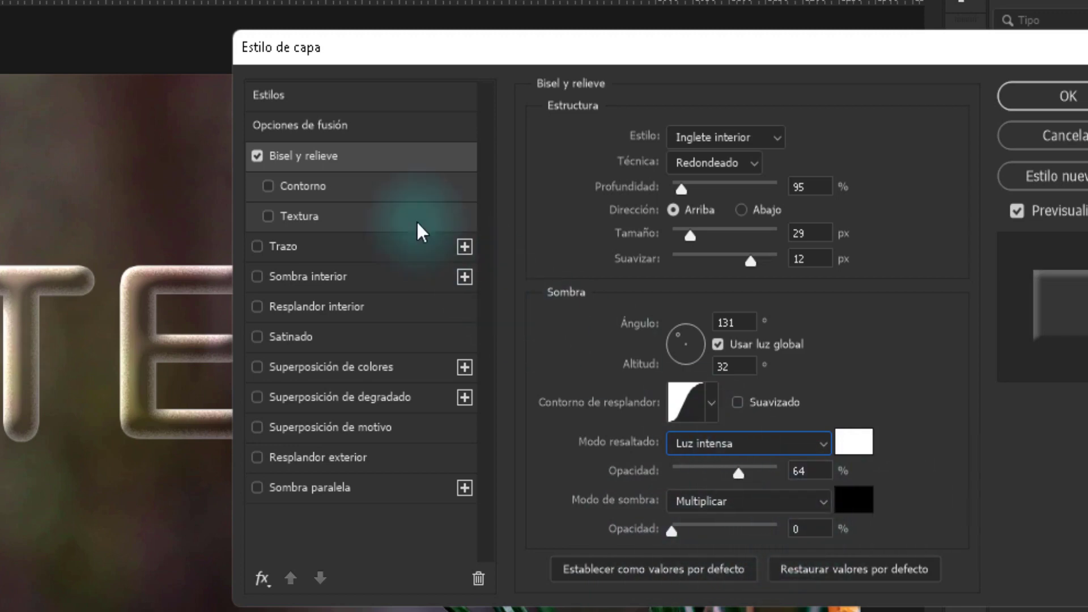
click(279, 190)
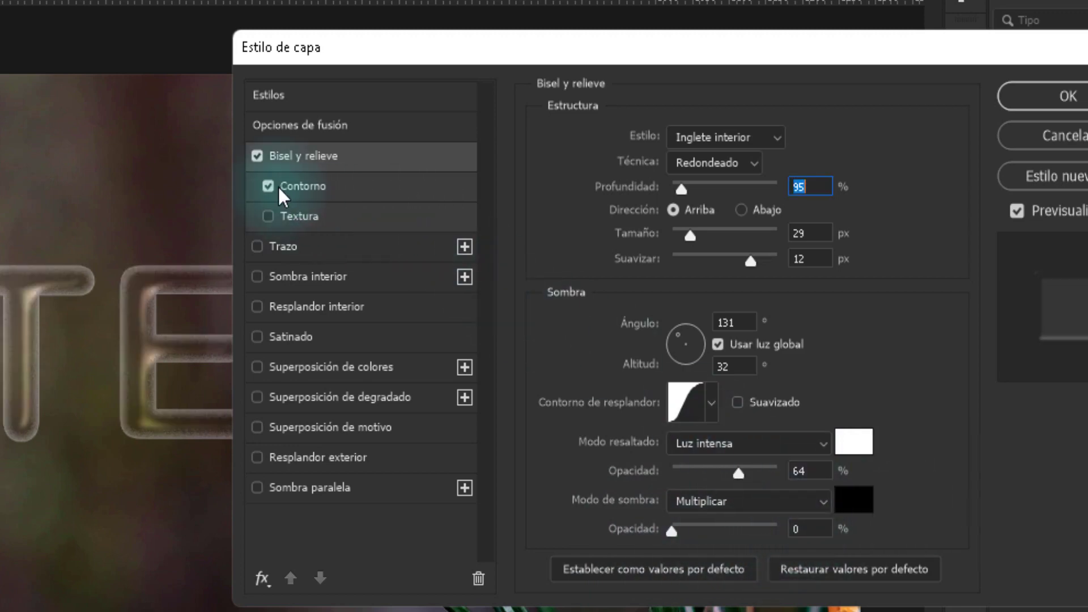
Apply the tapered-peak preset to the bevel contour, keeping 100% range.
click(357, 190)
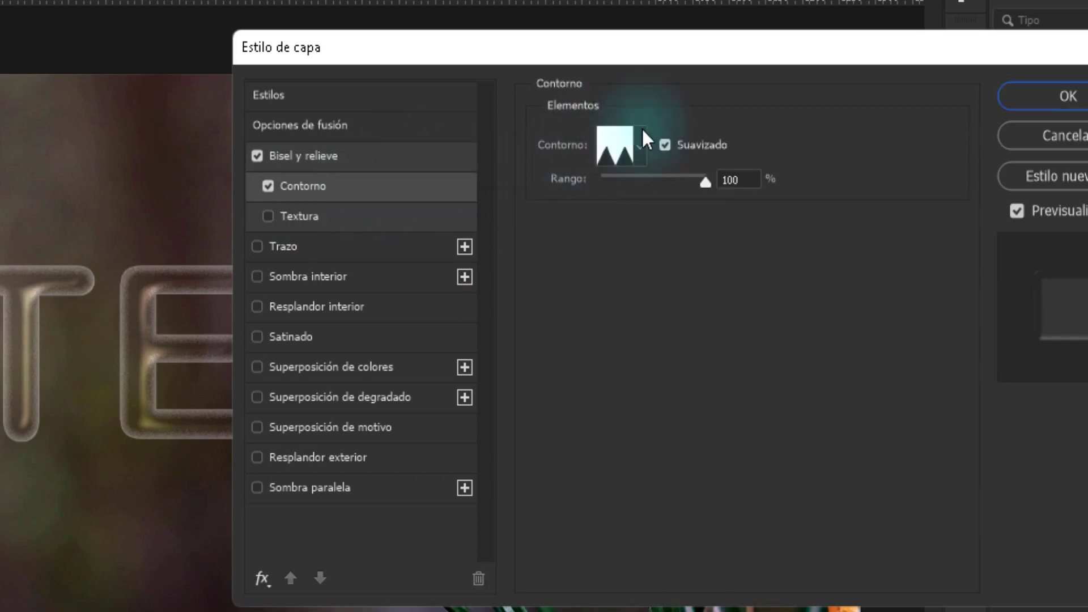
click(628, 145)
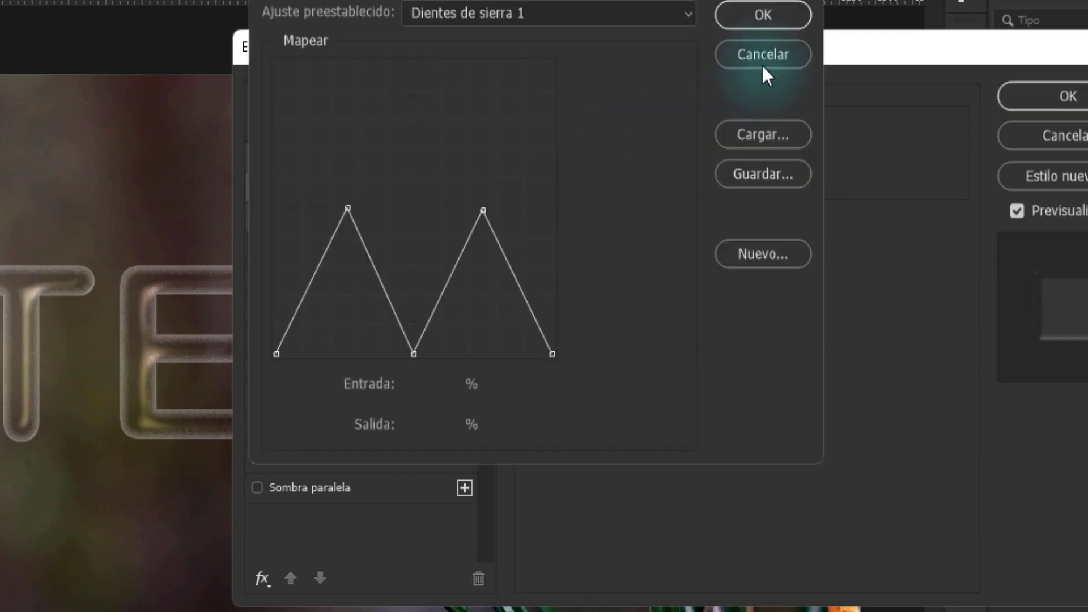
click(761, 59)
click(640, 147)
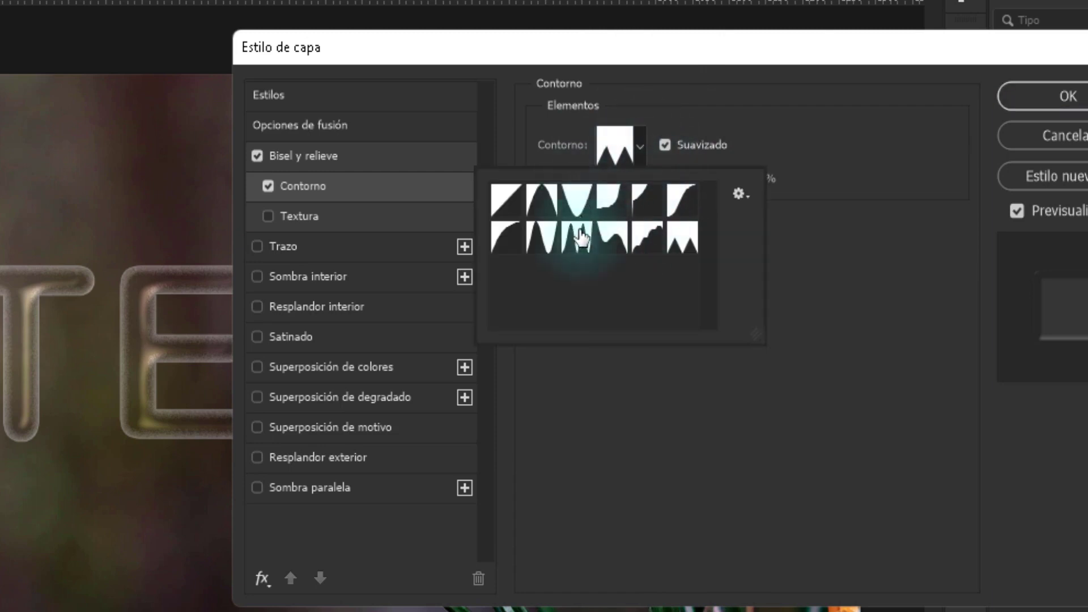
click(544, 240)
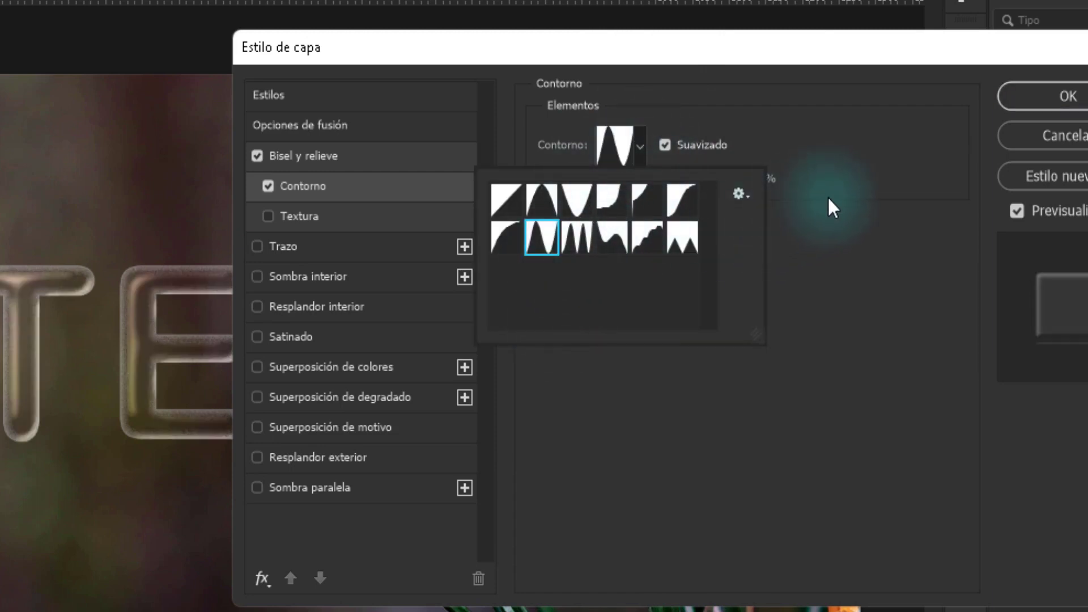
click(827, 243)
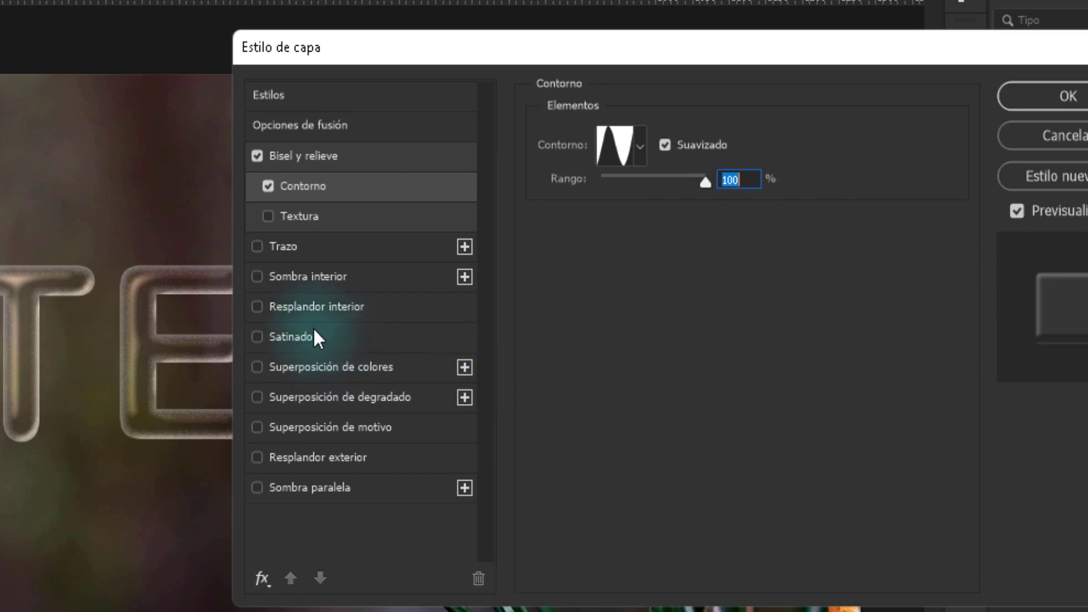
Enable a Trama inner glow with 15% opacity and 0 noise.
click(302, 313)
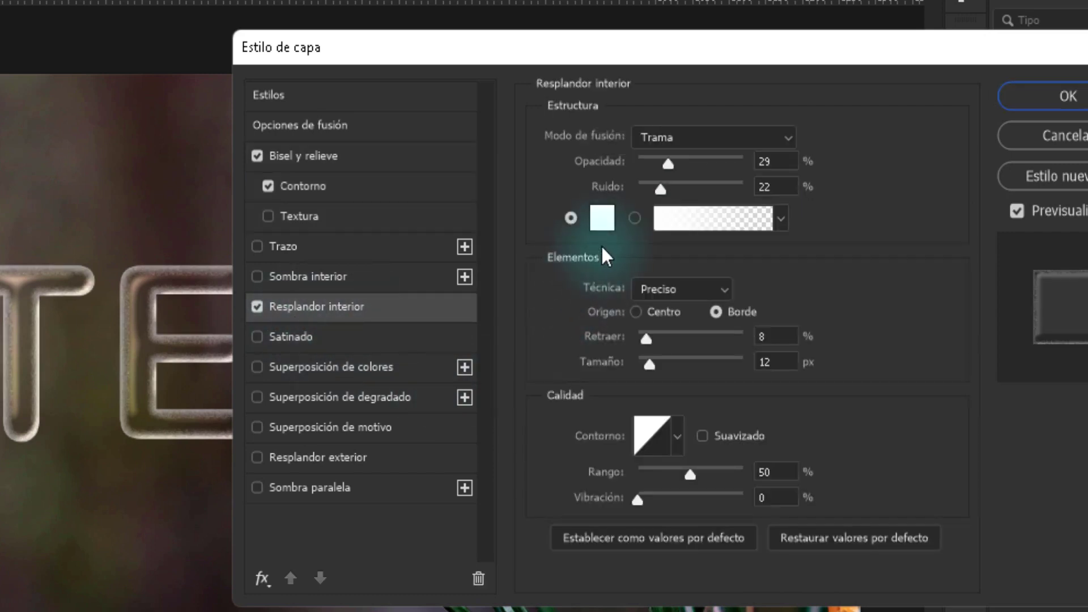
click(686, 149)
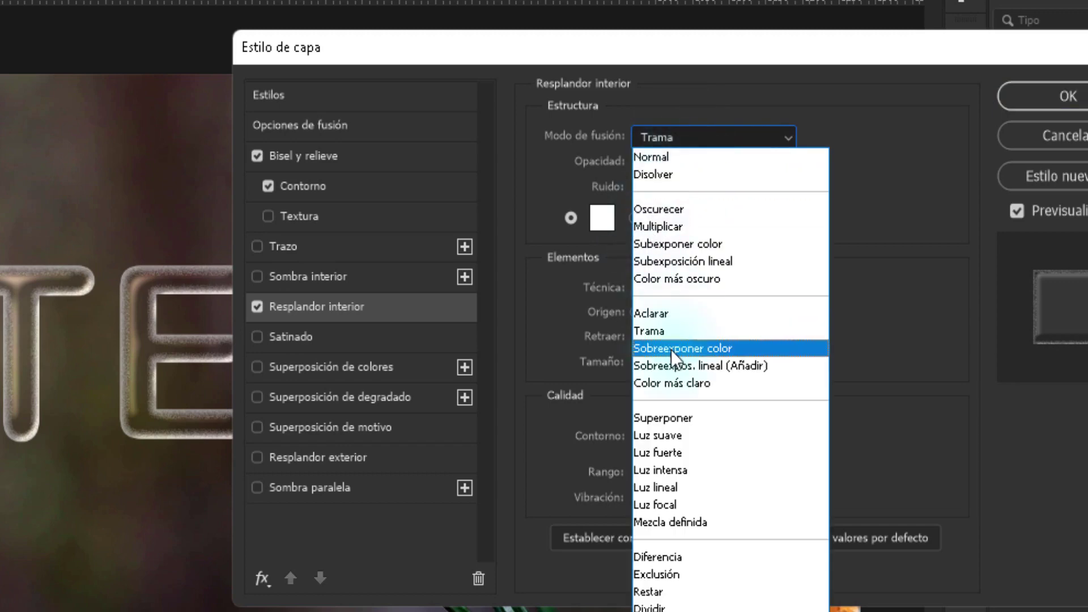
click(664, 328)
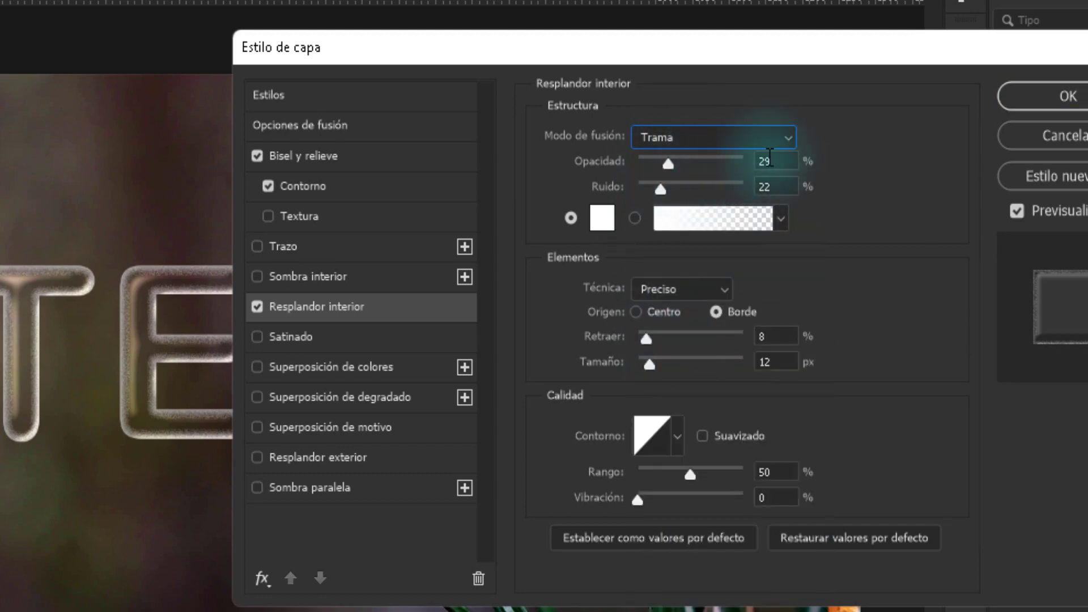
drag(783, 160, 690, 165)
text(1)
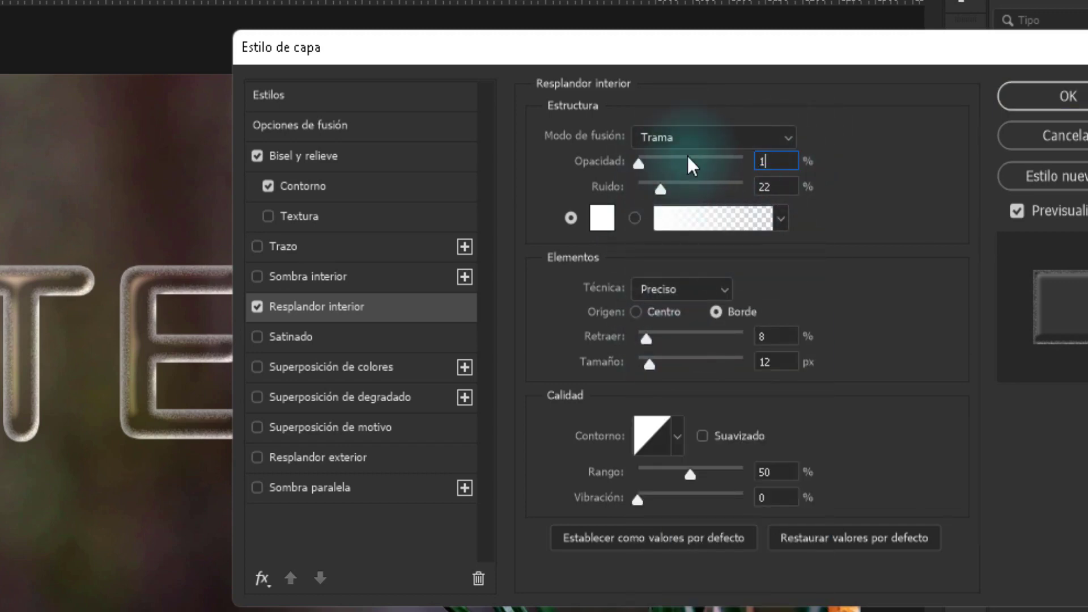
text(5)
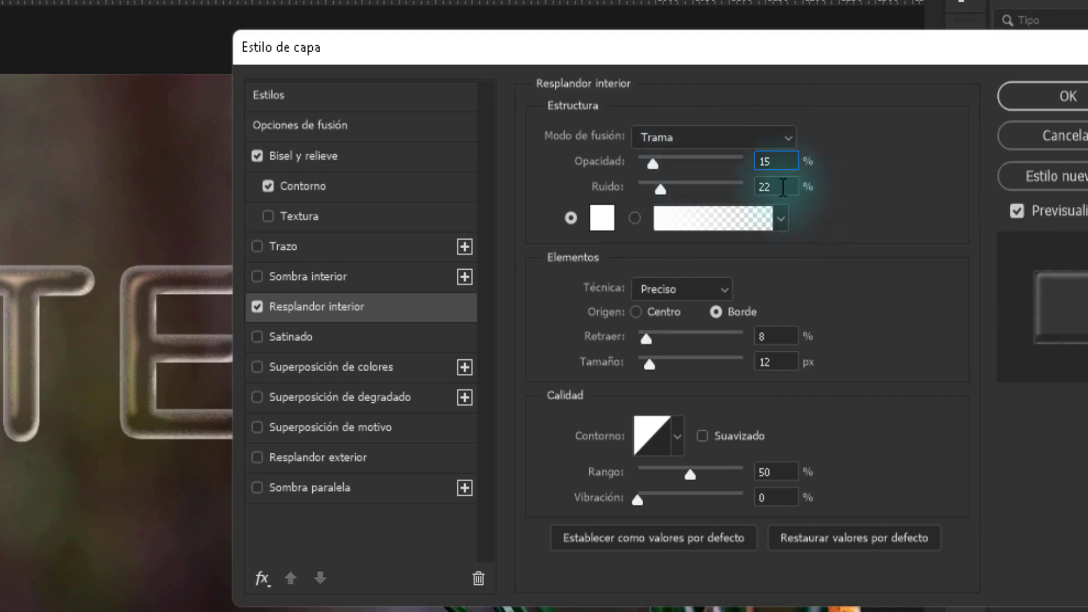
drag(783, 186, 740, 184)
text(0)
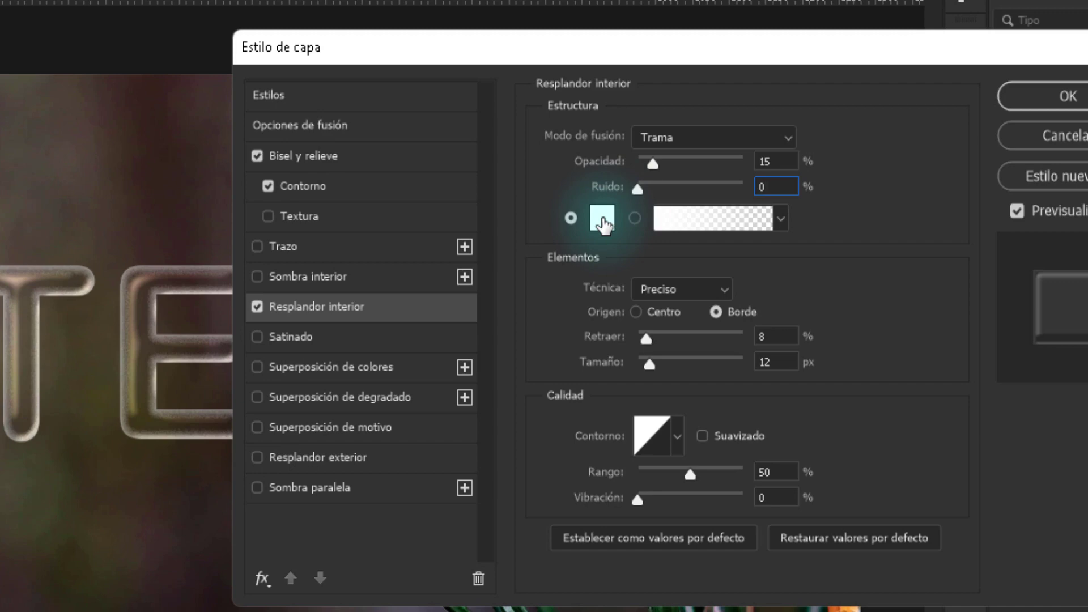
key(Tab)
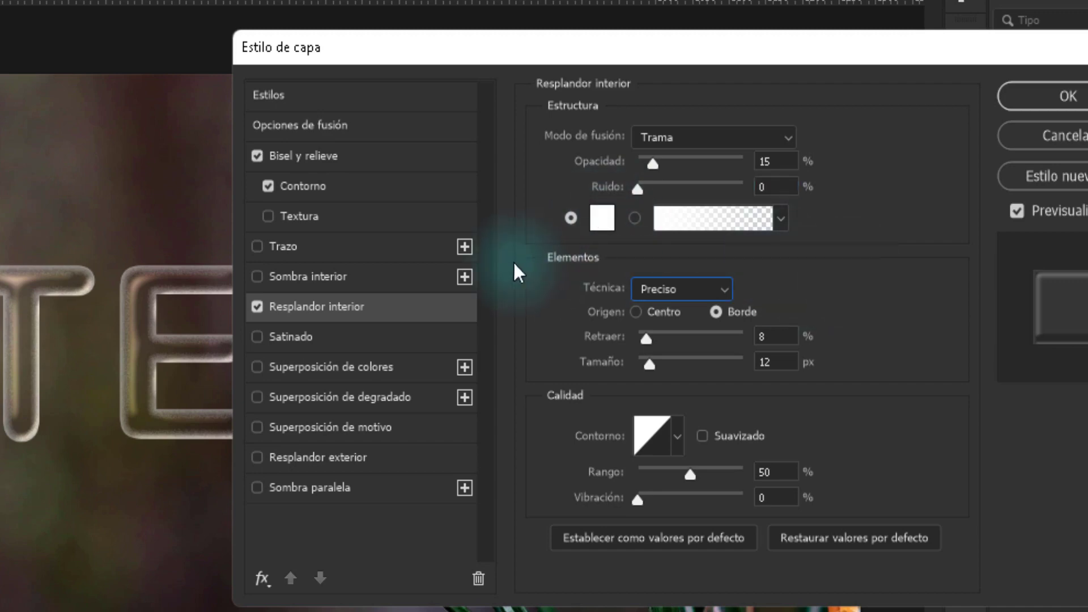
Set the inner glow to Preciso technique, 0 choke and 18 px size.
click(686, 293)
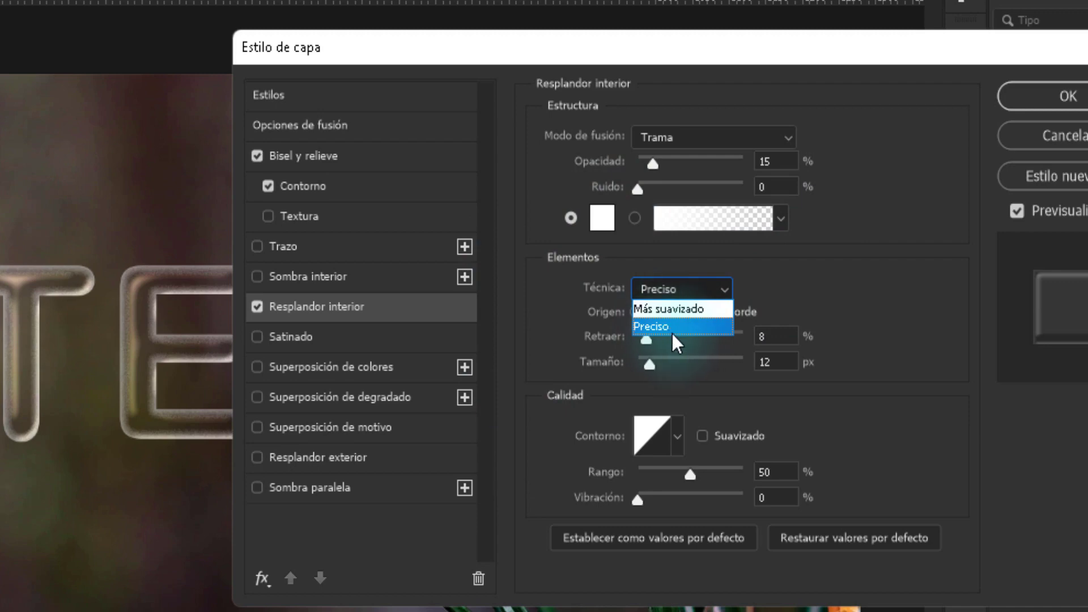
click(674, 333)
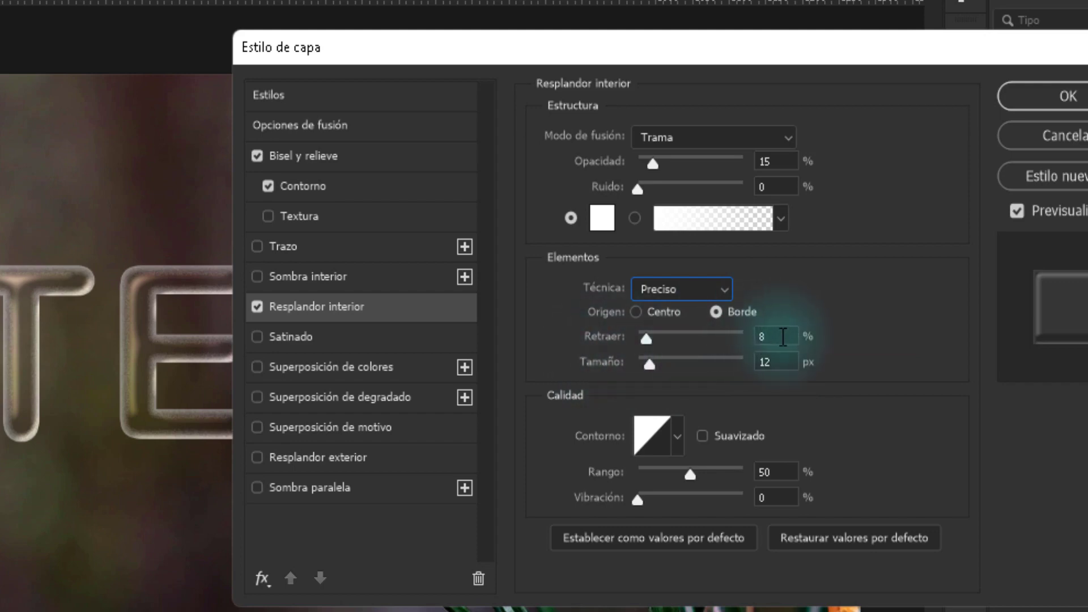
double_click(783, 337)
text(0)
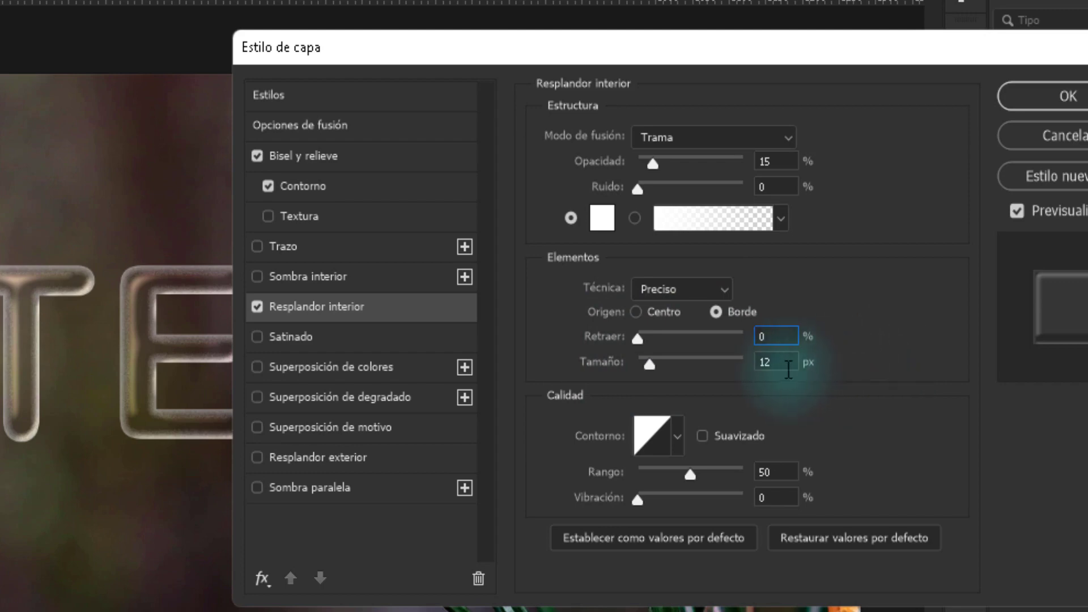
double_click(754, 362)
key(Up)
key(Up)
key(Up)
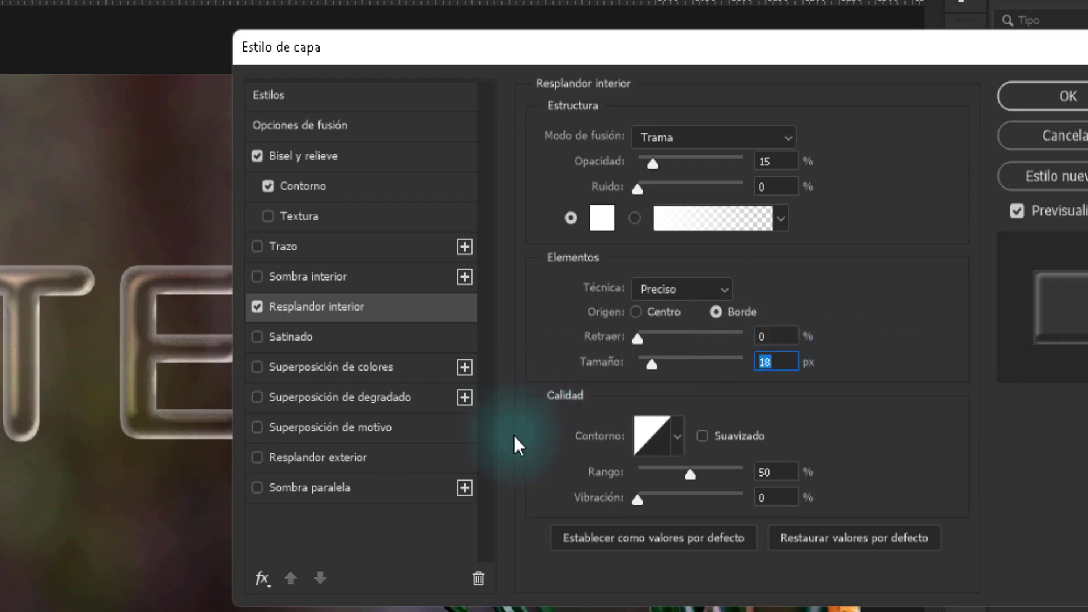
Give the inner glow a rounded contour and 43% range, then apply the style.
click(678, 438)
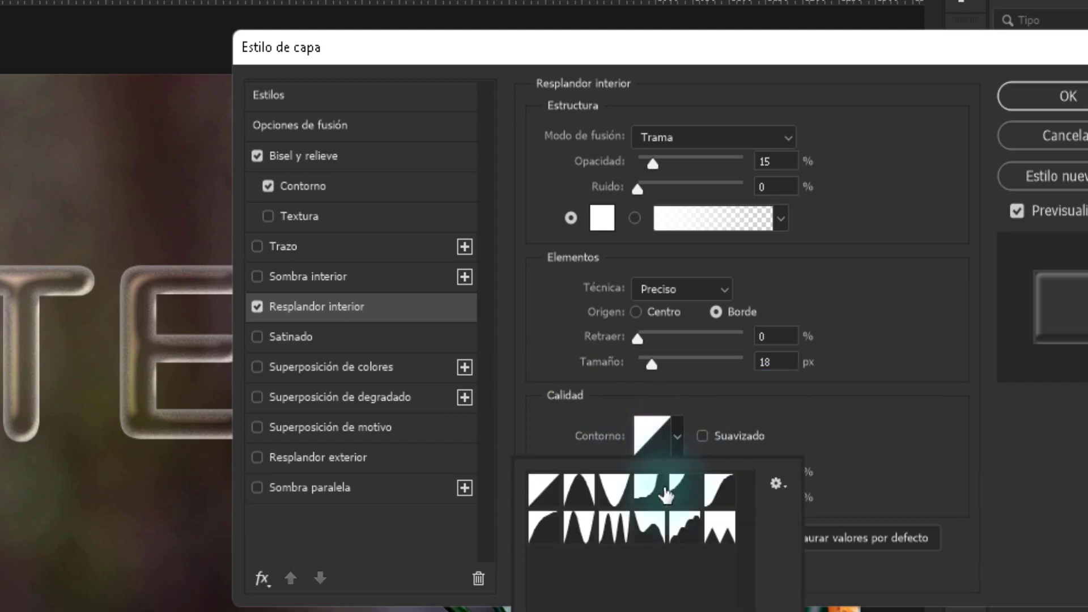
click(541, 539)
click(867, 451)
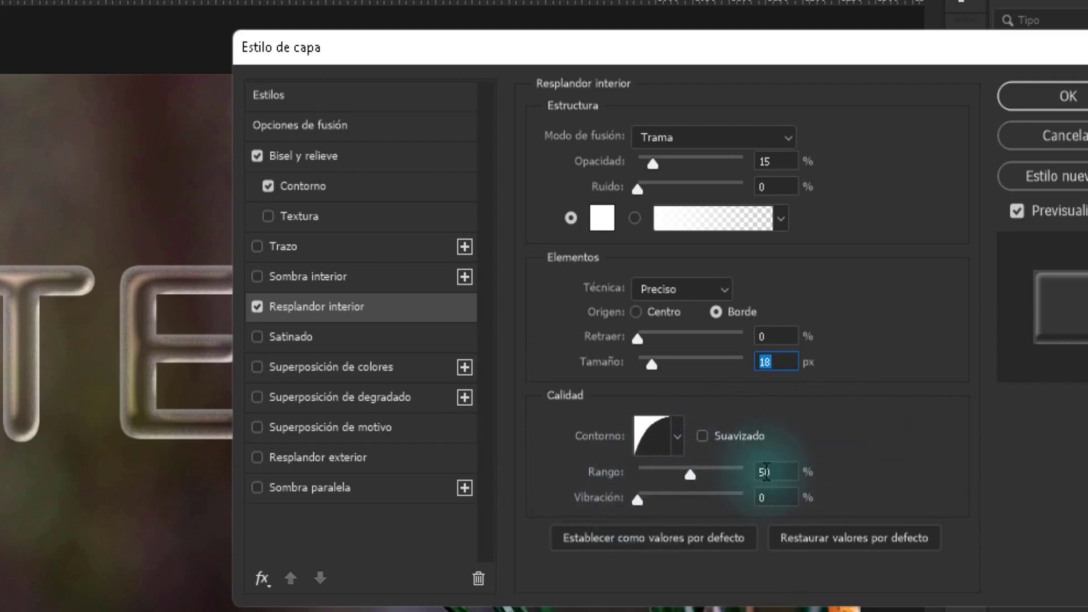
double_click(781, 469)
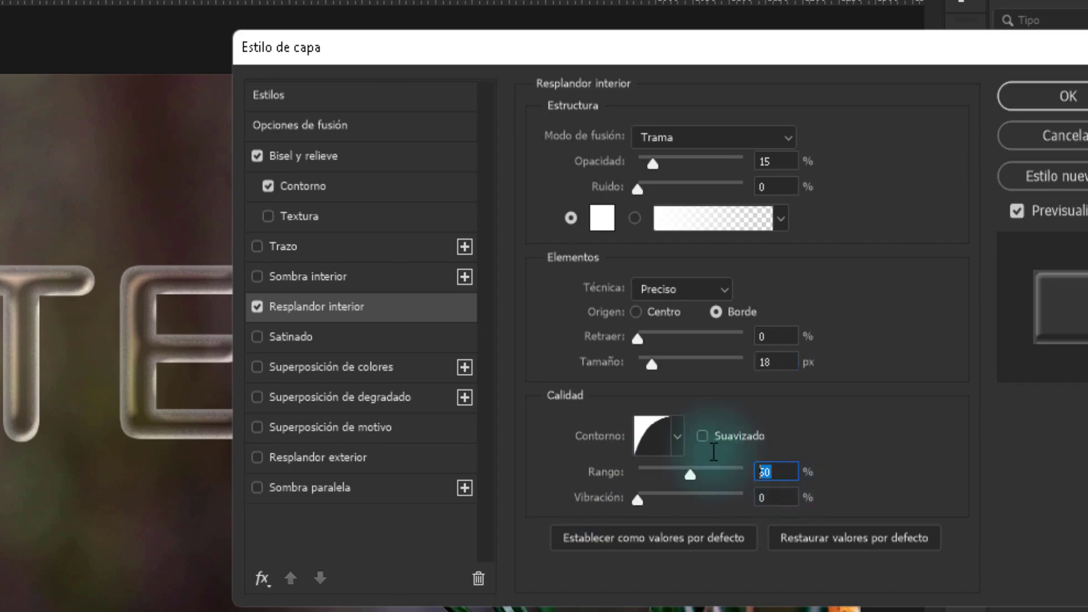
text(43)
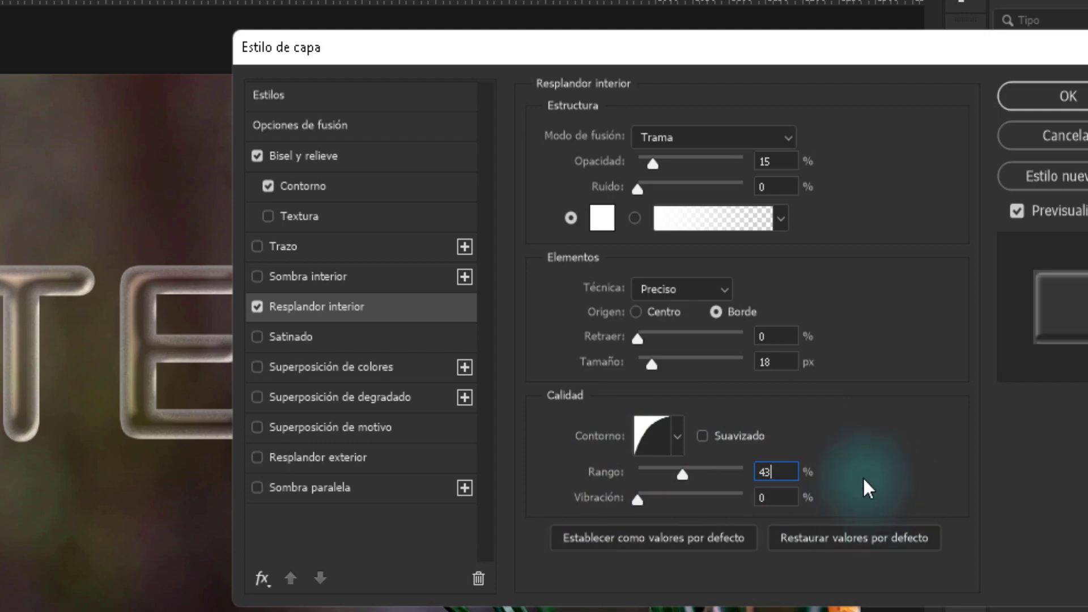
click(1051, 105)
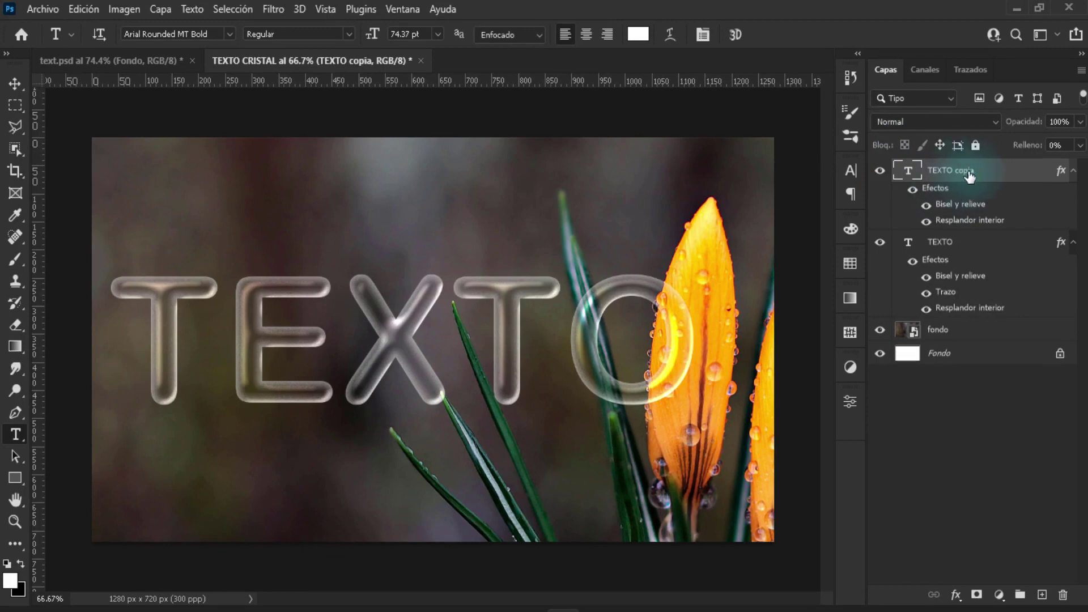
Duplicate the TEXTO copia layer as TEXTO copia 2.
right_click(969, 175)
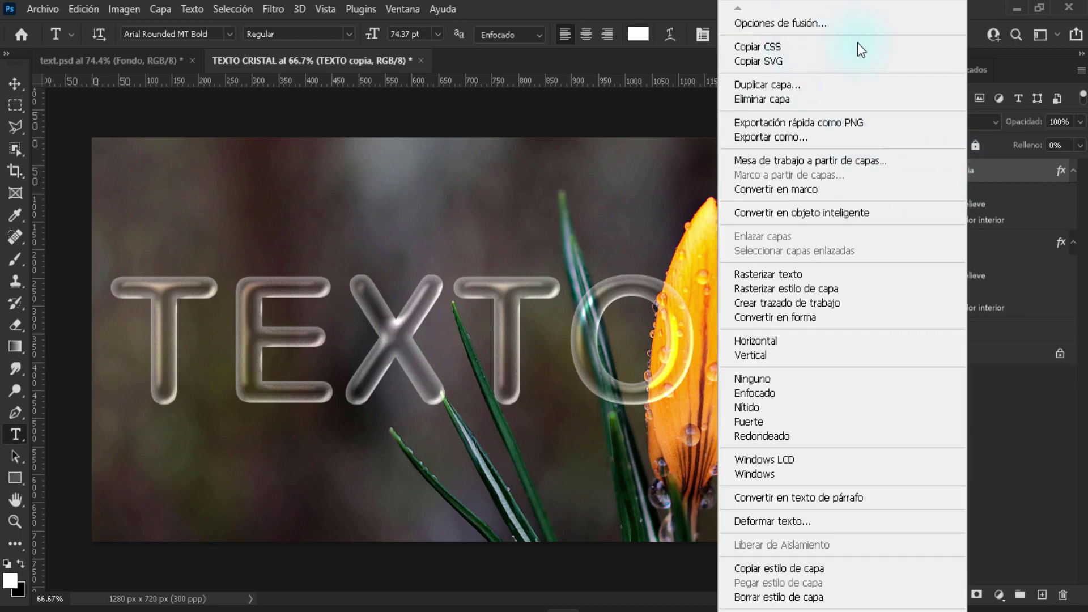
click(792, 85)
click(687, 158)
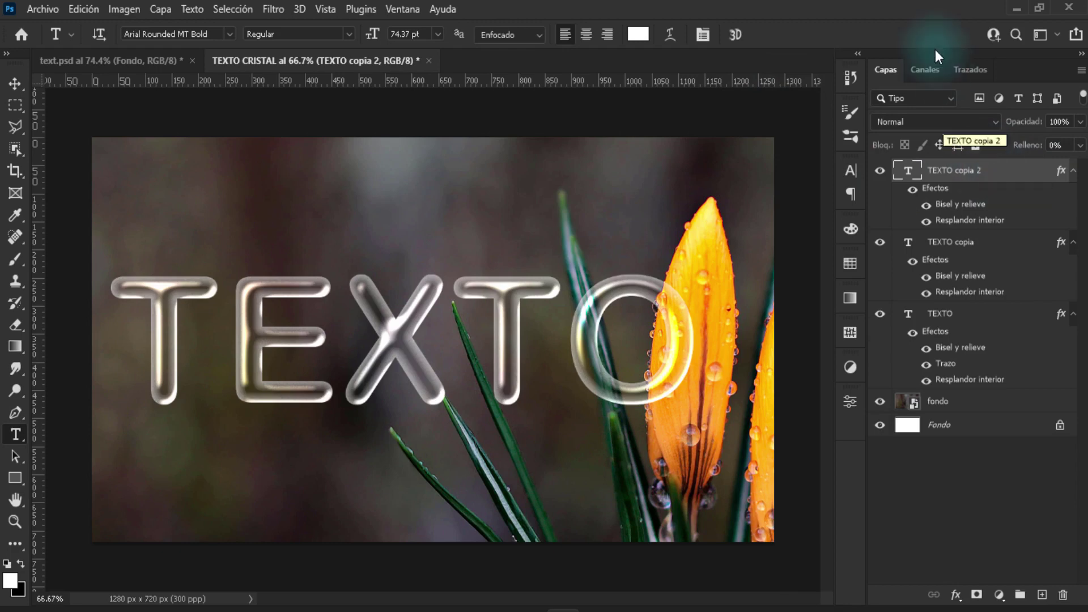
Lower TEXTO copia 2's layer opacity to 25%.
click(1068, 123)
text(25)
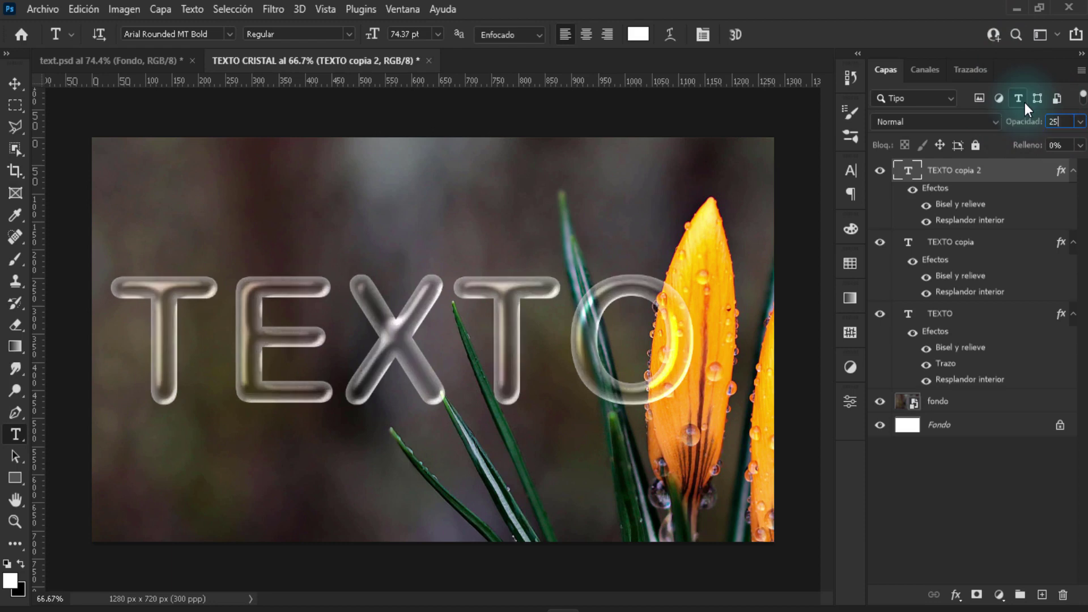
key(Return)
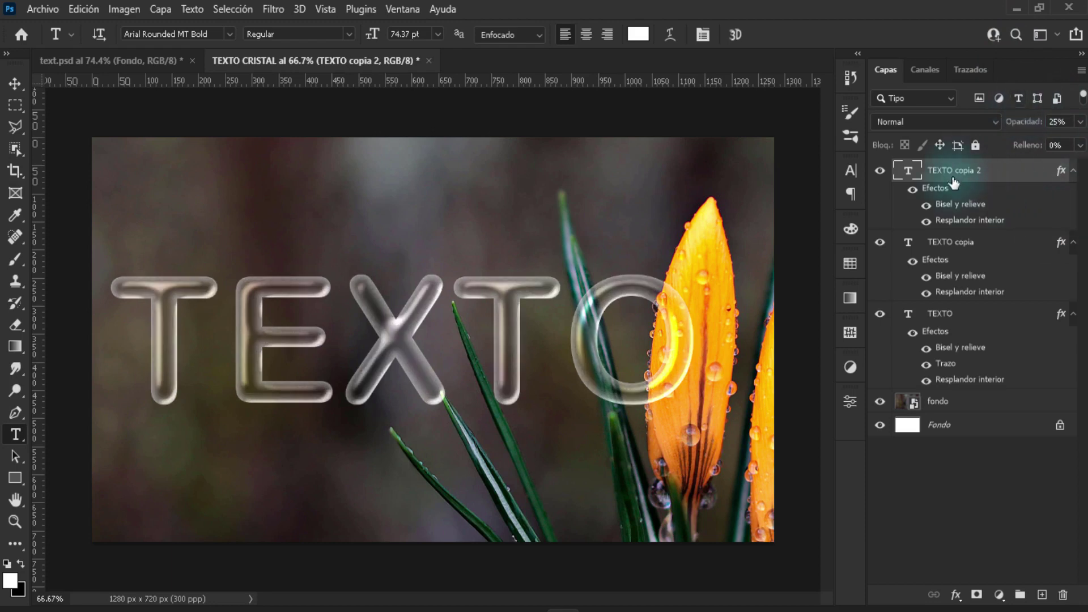